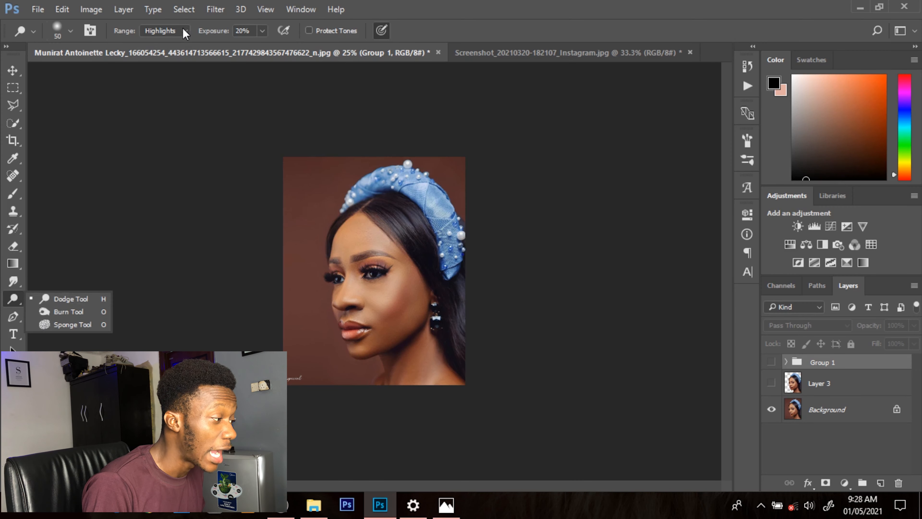
# Look at the tonal range options of the Dodge tool and the Burn tool.
pyautogui.click(184, 31)
pyautogui.click(170, 83)
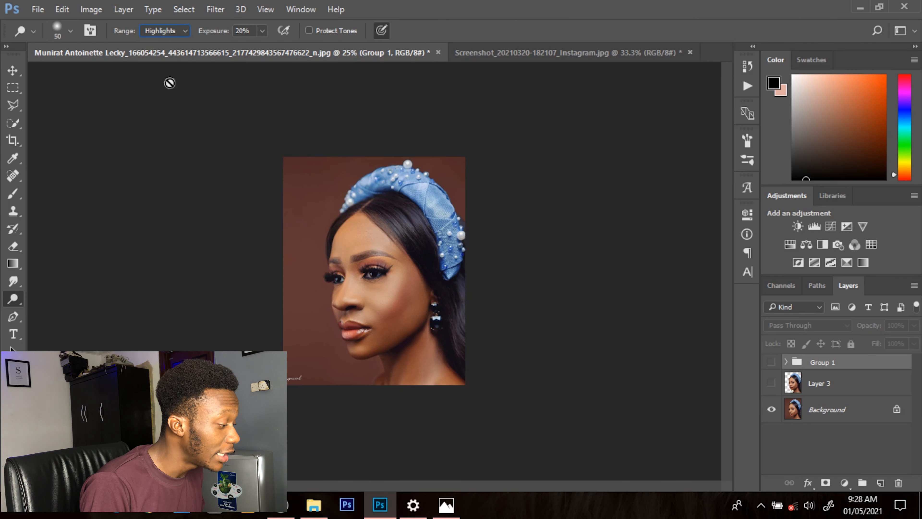
pyautogui.click(19, 302)
pyautogui.click(66, 312)
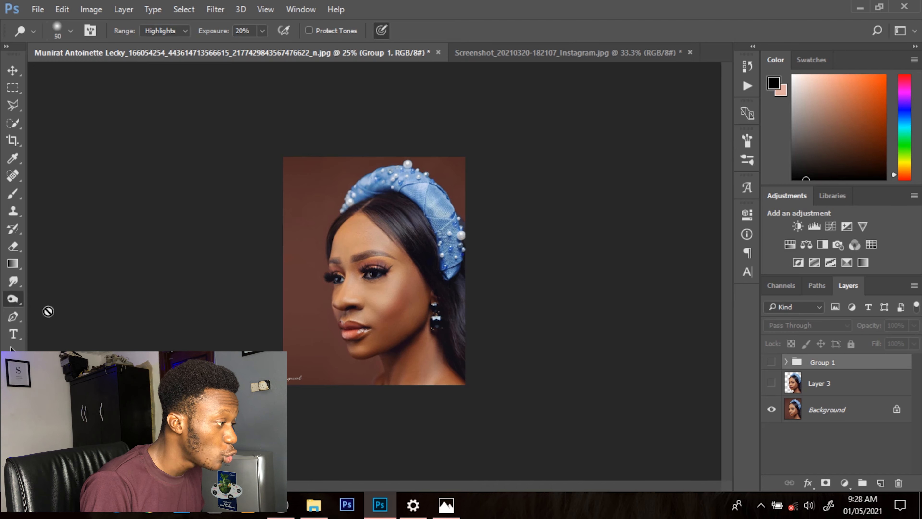
pyautogui.click(183, 31)
pyautogui.click(180, 218)
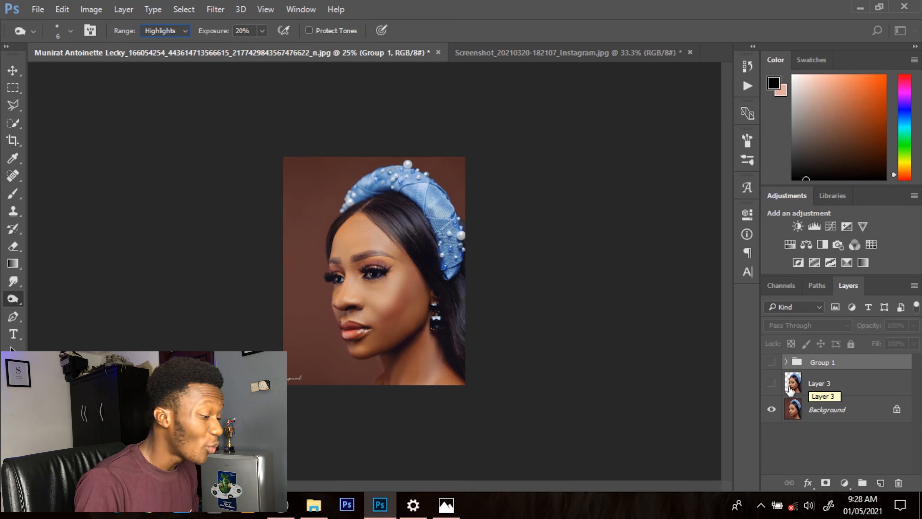
# Show the cut-out Layer 3 and hide the Background, and briefly toggle Group 1 on and off to compare the finished effect.
pyautogui.click(772, 385)
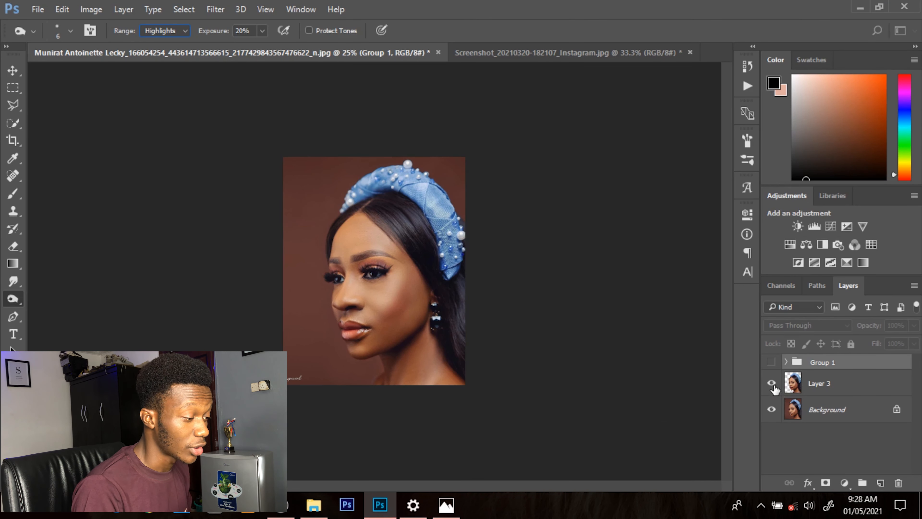
pyautogui.click(772, 409)
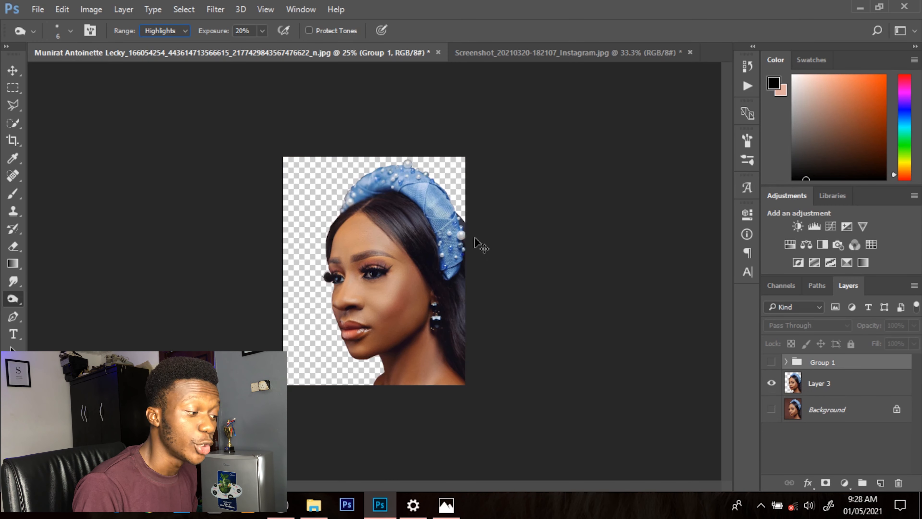
pyautogui.moveTo(307, 157); pyautogui.dragTo(464, 271)
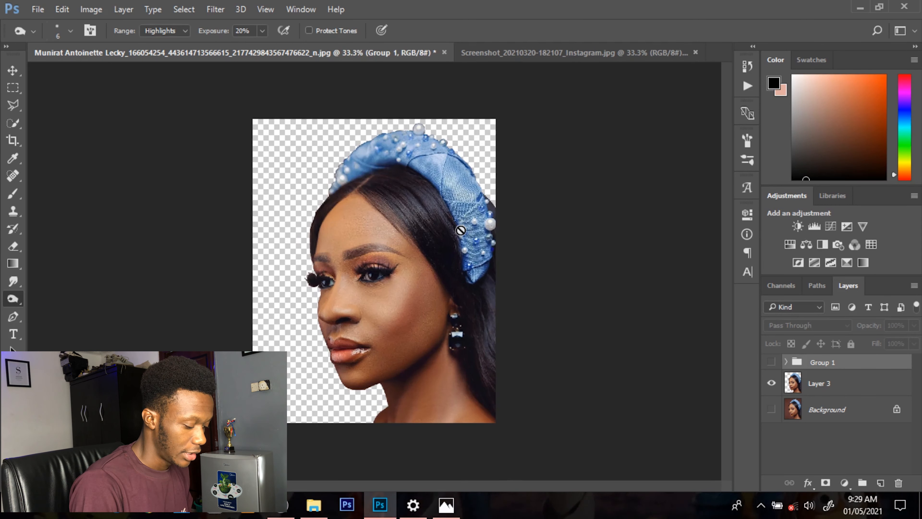
pyautogui.press('v')
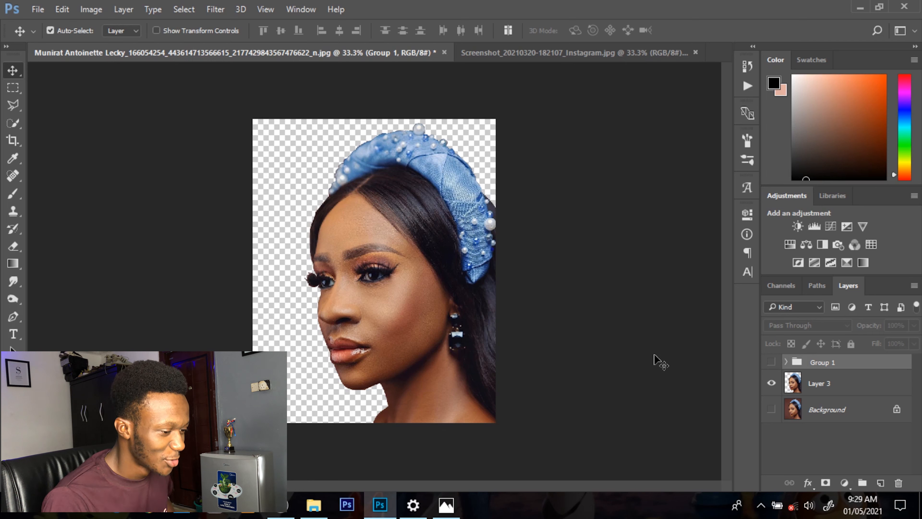
pyautogui.click(771, 362)
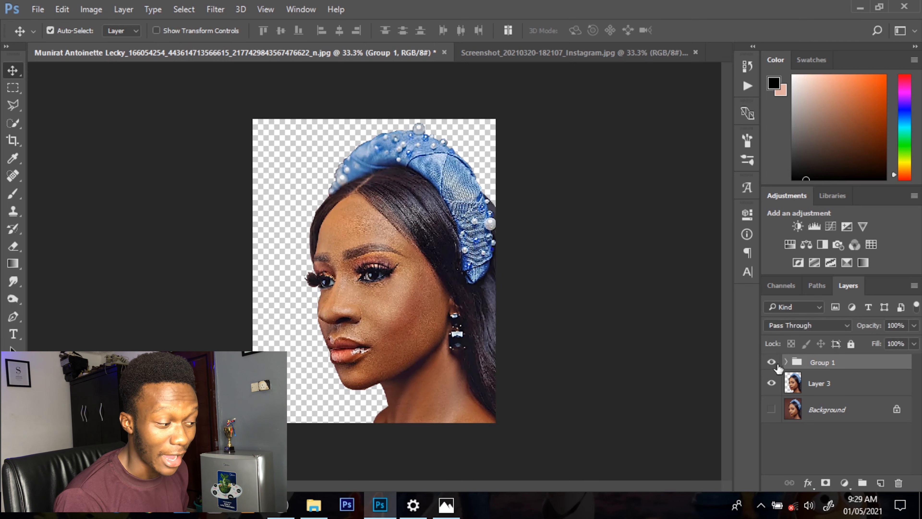
pyautogui.click(772, 362)
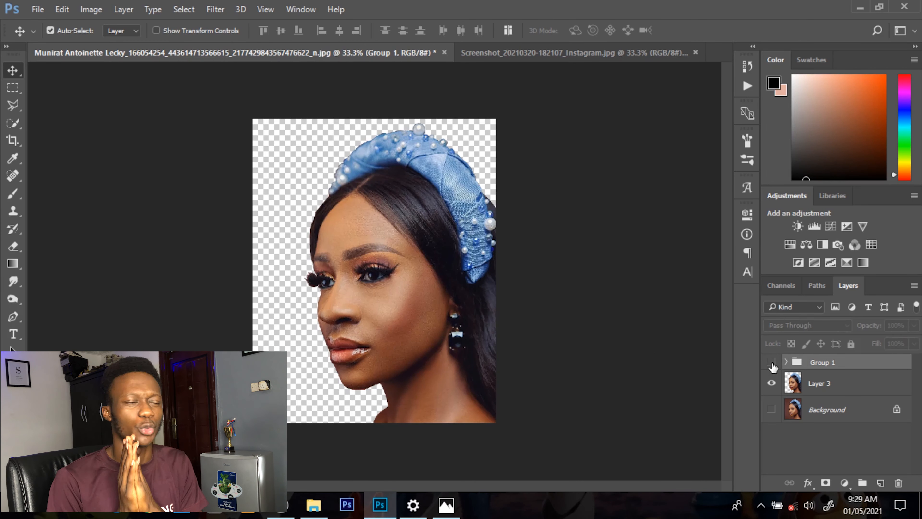
# Duplicate Layer 3 and apply Shadows/Highlights to the copy with shadows amount 16% and highlights amount 8%.
pyautogui.click(800, 390)
pyautogui.hotkey('ctrl', 'j')
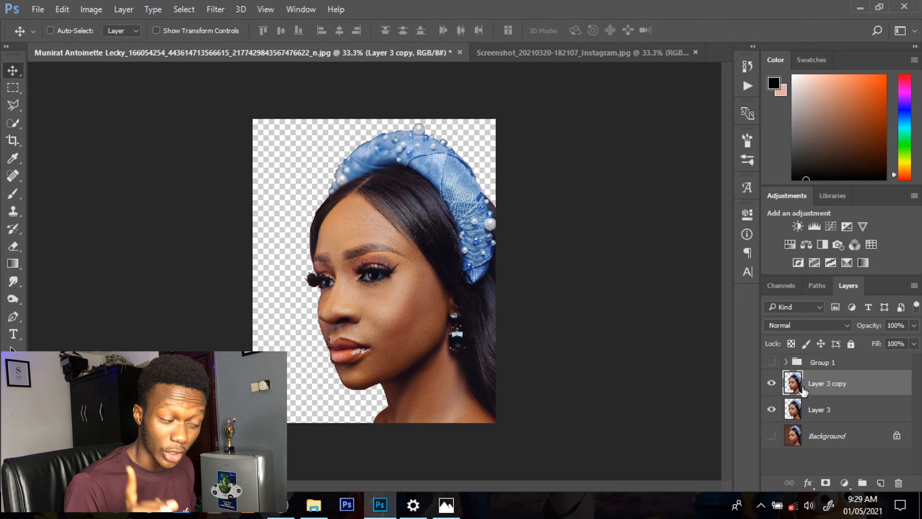
pyautogui.click(90, 10)
pyautogui.moveTo(138, 53)
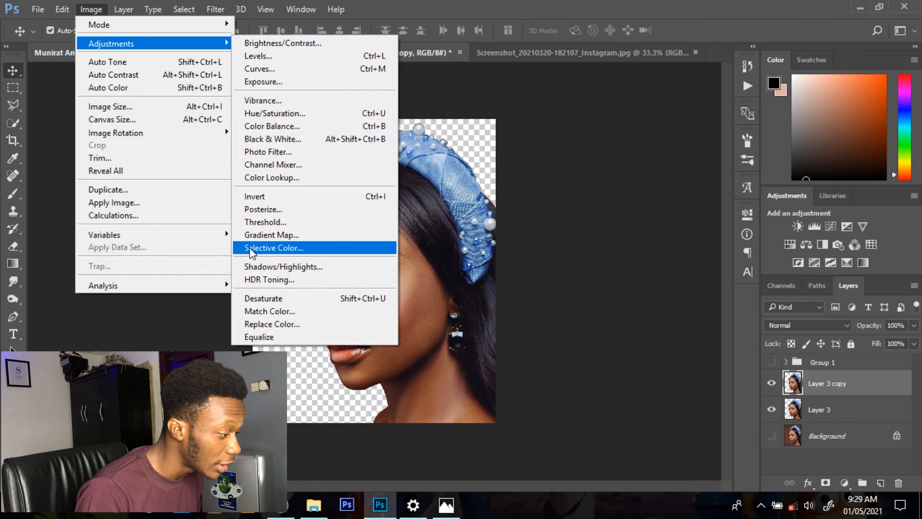
pyautogui.click(257, 268)
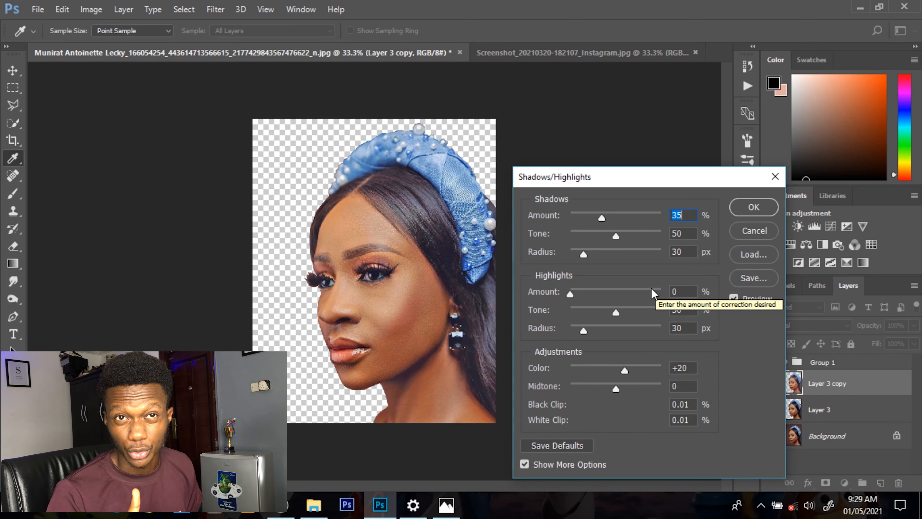
pyautogui.moveTo(571, 294)
pyautogui.mouseDown()
pyautogui.moveTo(635, 294)
pyautogui.moveTo(577, 303)
pyautogui.mouseUp()
pyautogui.moveTo(602, 217); pyautogui.dragTo(587, 235)
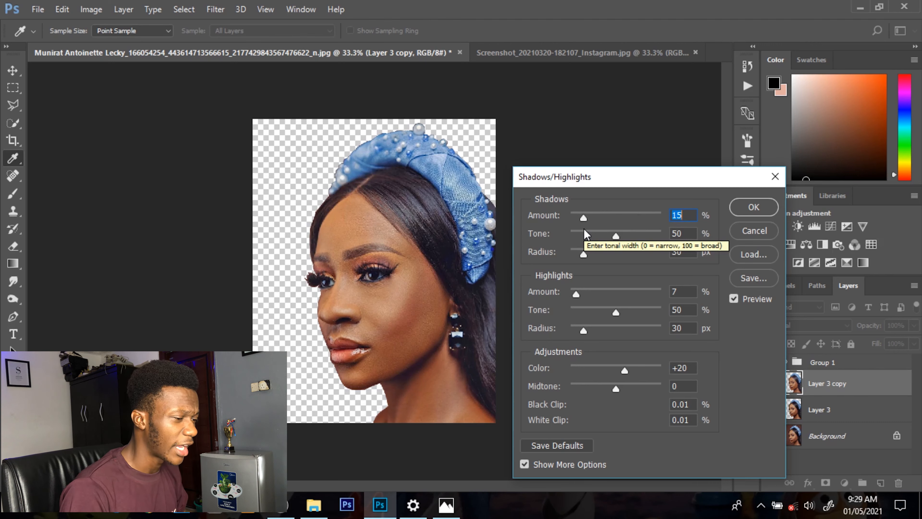
pyautogui.moveTo(583, 220); pyautogui.dragTo(588, 222)
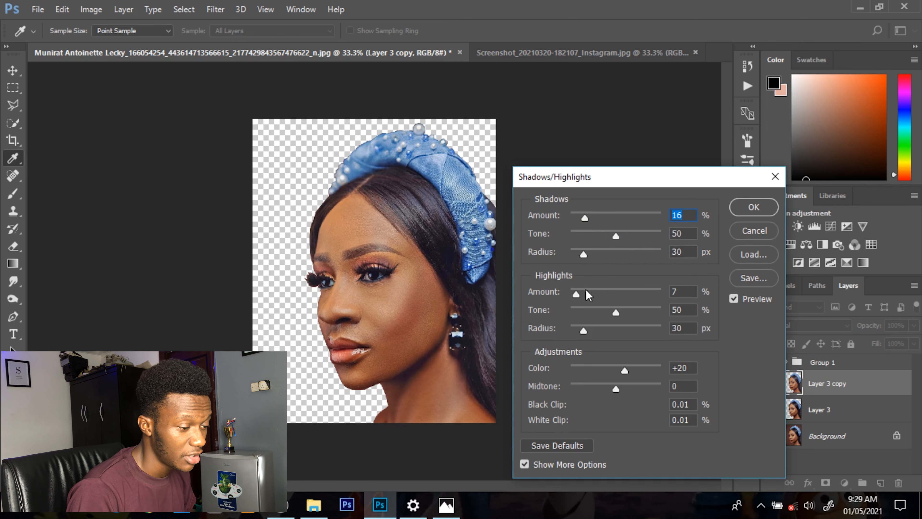
pyautogui.moveTo(577, 294); pyautogui.dragTo(578, 298)
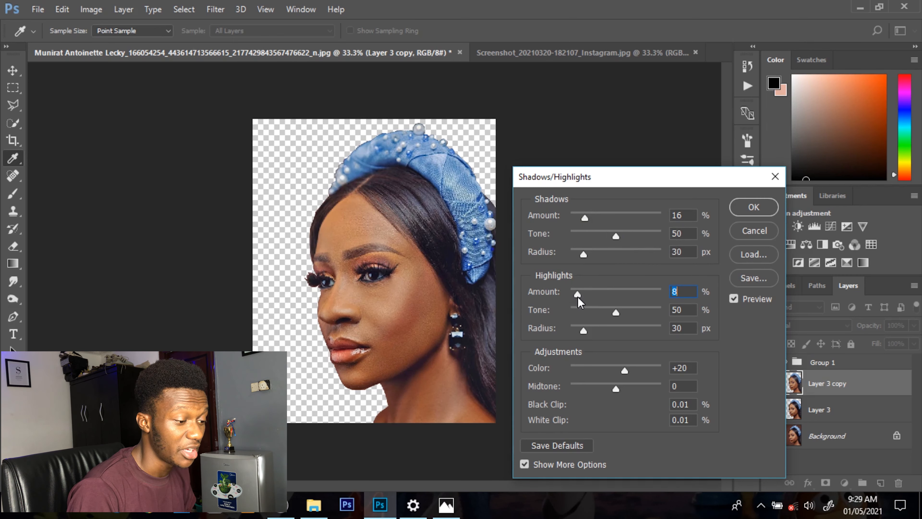
pyautogui.click(743, 211)
pyautogui.press('v')
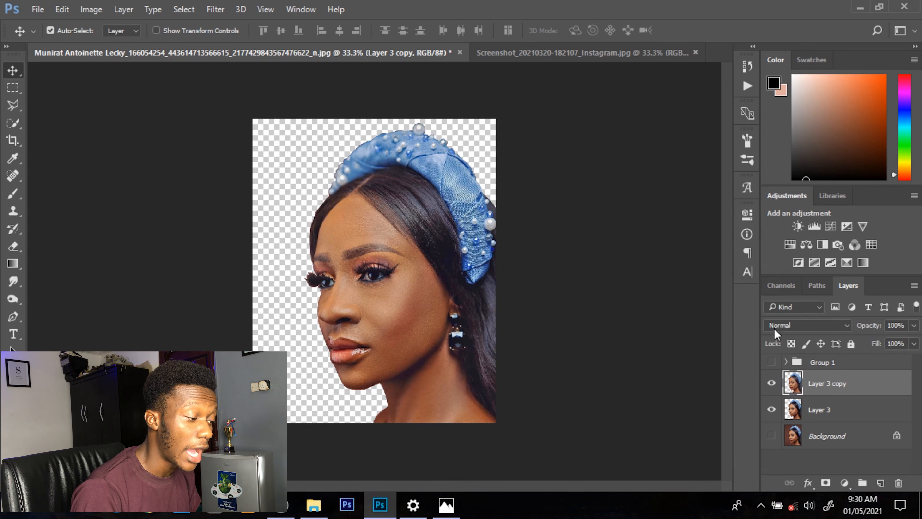
# Toggle the visibility of Layer 3 copy repeatedly to compare the portrait before and after the Shadows/Highlights adjustment.
pyautogui.click(772, 383)
pyautogui.click(772, 384)
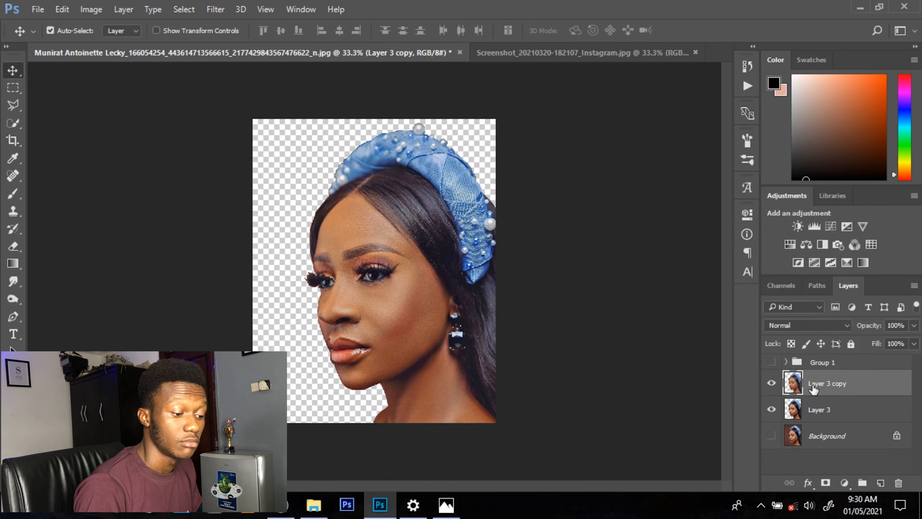
pyautogui.click(771, 384)
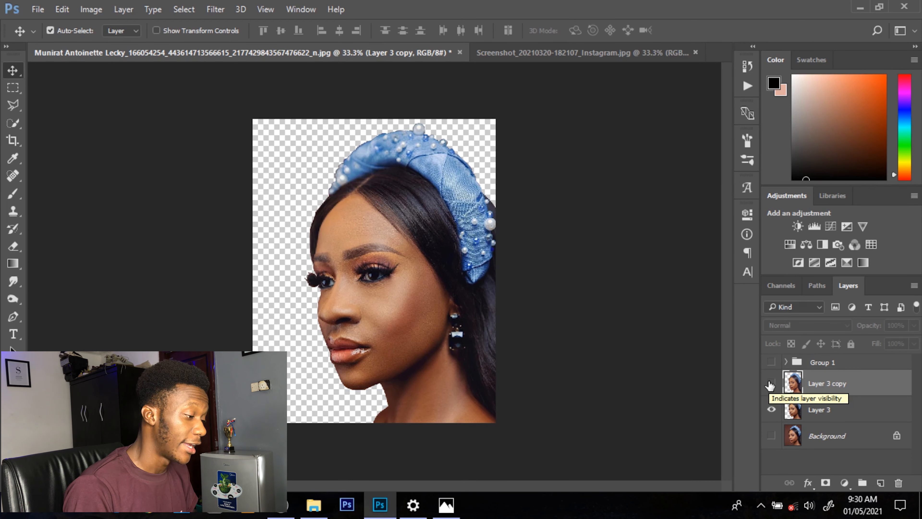
pyautogui.click(770, 384)
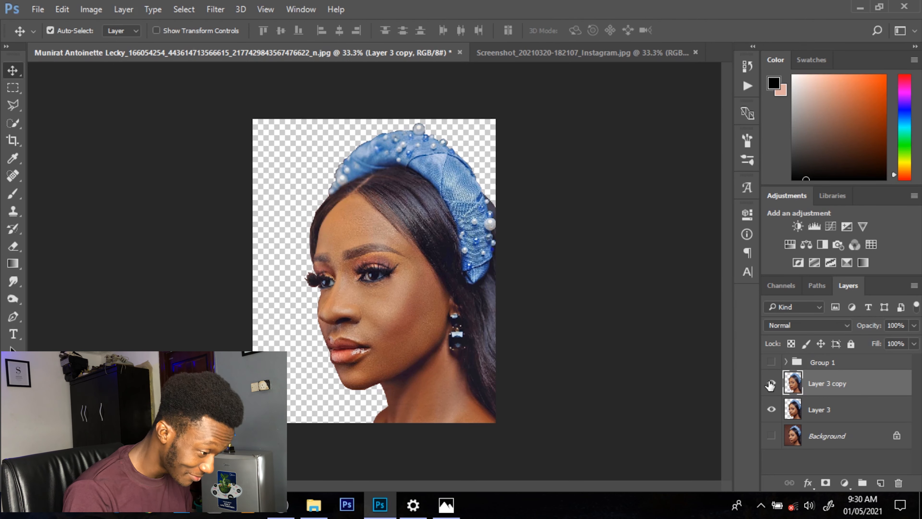
pyautogui.click(772, 383)
pyautogui.click(772, 383)
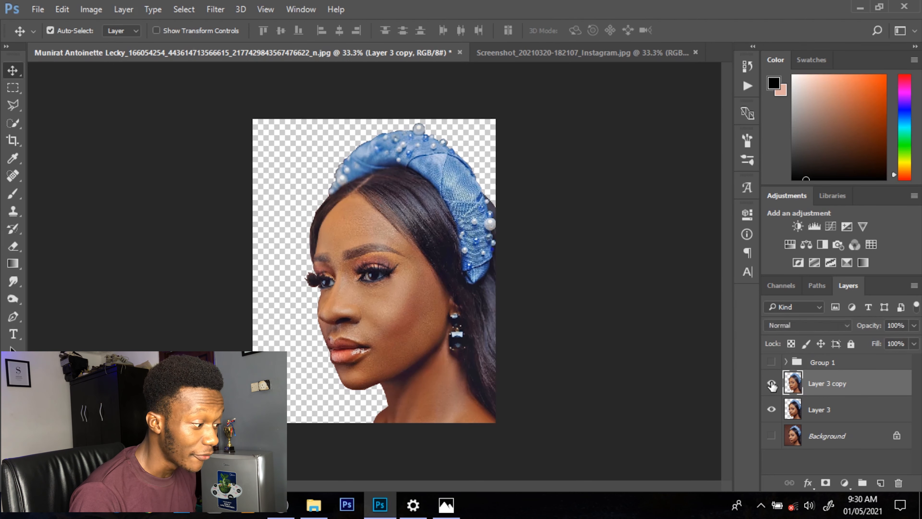
pyautogui.click(772, 383)
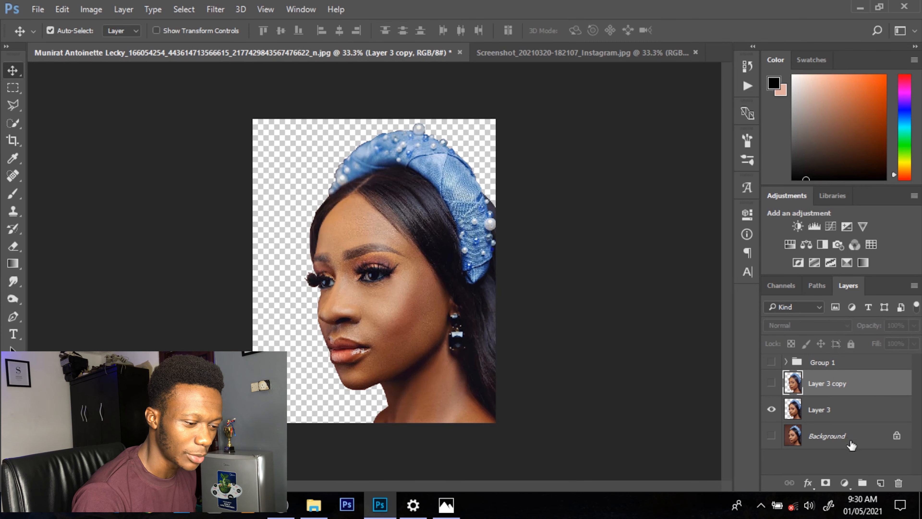
# Rename Layer 3 as "cut out" and its copy as "high lighted", and make the copy visible.
pyautogui.doubleClick(821, 410)
pyautogui.write('cut out')
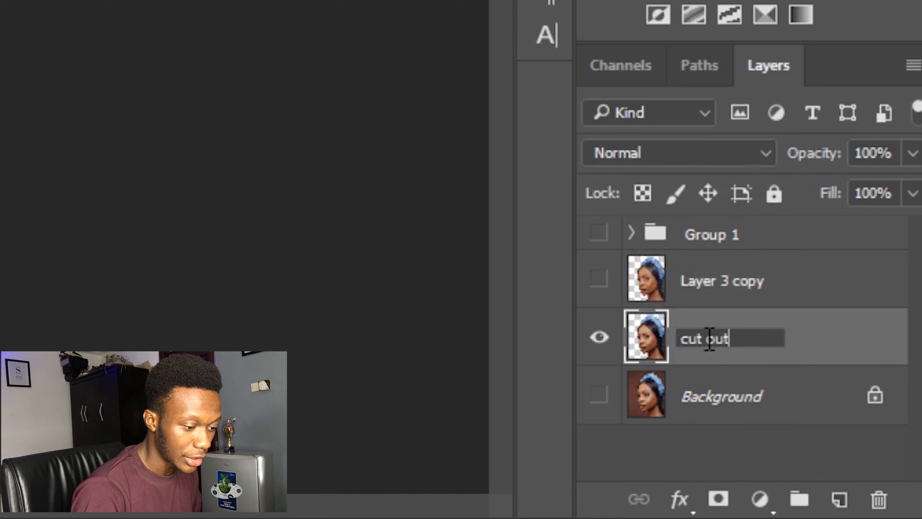
pyautogui.doubleClick(735, 280)
pyautogui.write('hih')
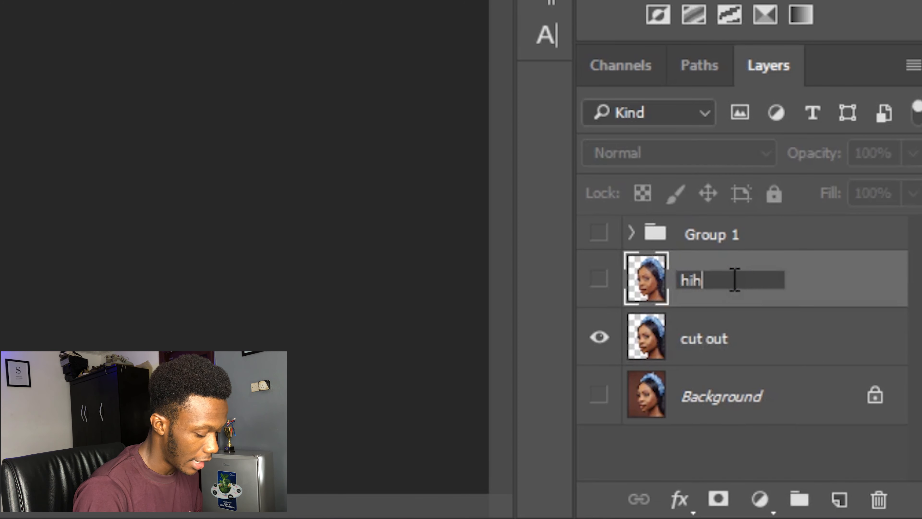
pyautogui.write('h lighted')
pyautogui.click(599, 280)
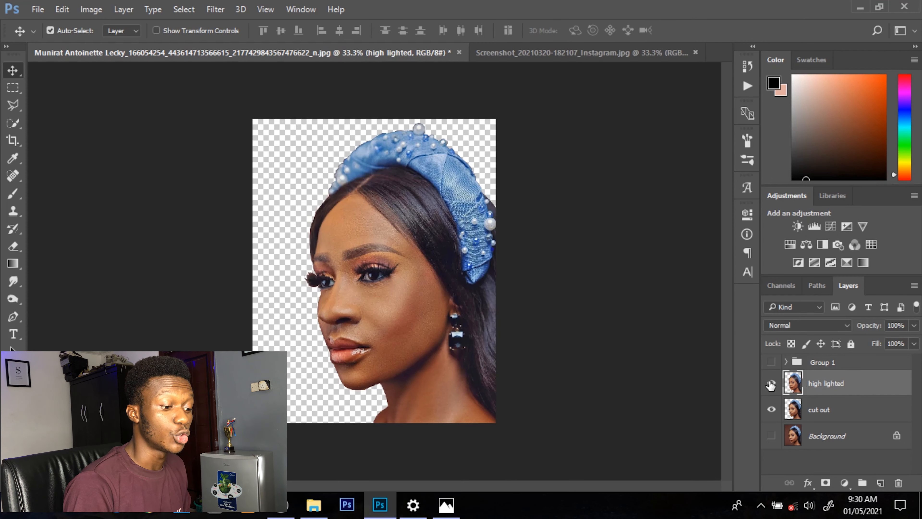
# Duplicate the "high lighted" layer and set the duplicate's blend mode to Vivid Light.
pyautogui.hotkey('ctrl', 'j')
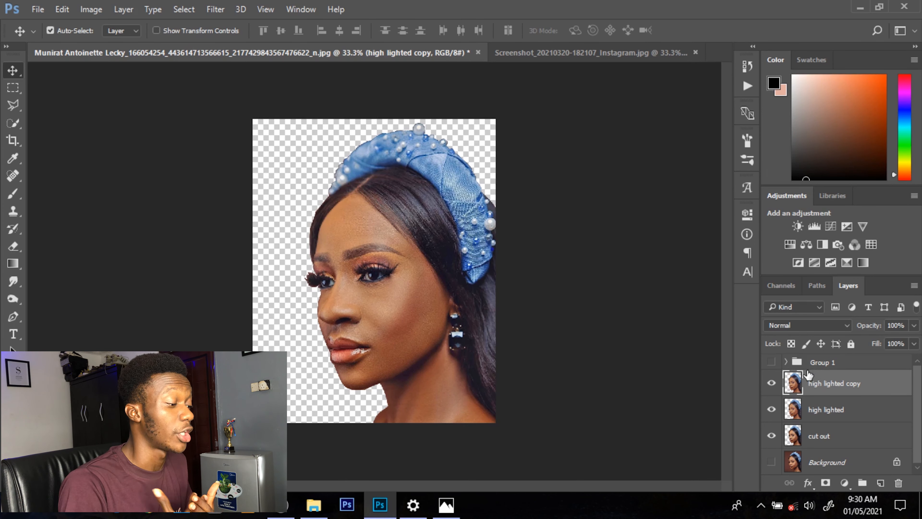
pyautogui.hotkey('ctrl', 'space')
pyautogui.click(394, 308)
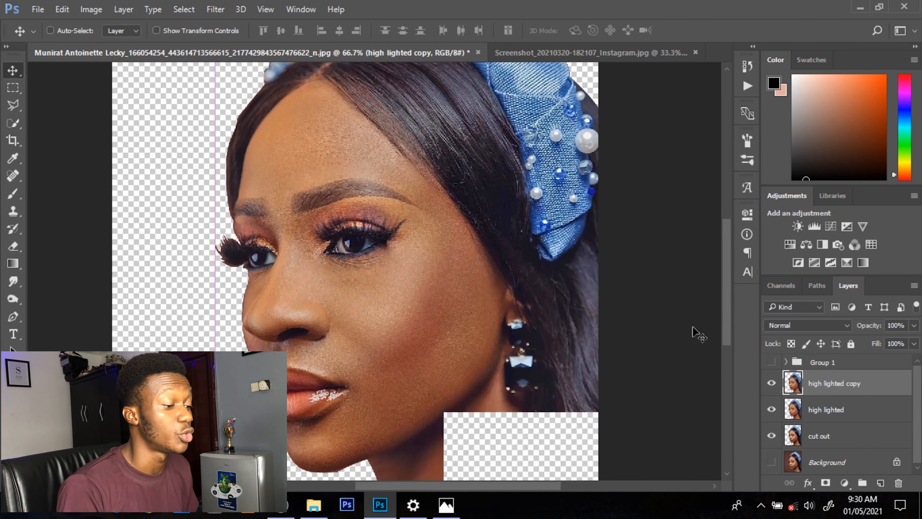
pyautogui.click(811, 326)
pyautogui.click(782, 209)
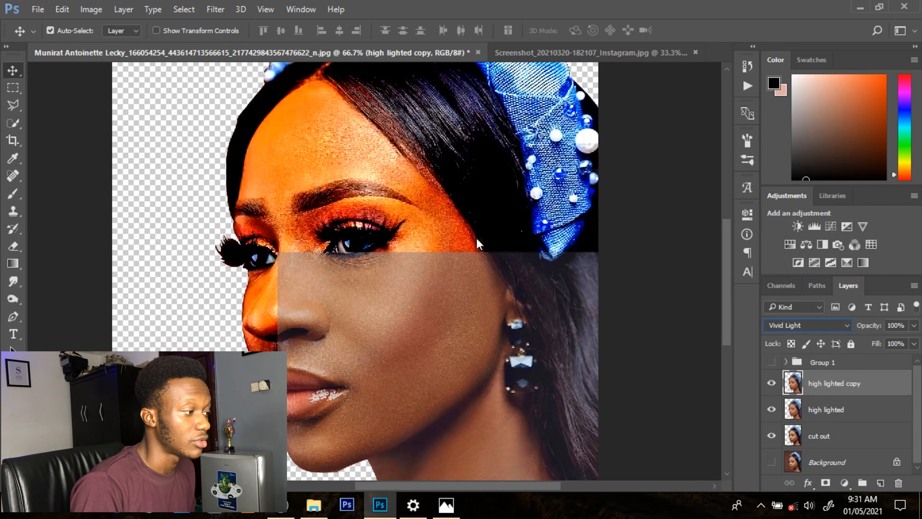
# Apply a High Pass filter with a 1.4 pixel radius to the "high lighted copy" layer.
pyautogui.click(220, 13)
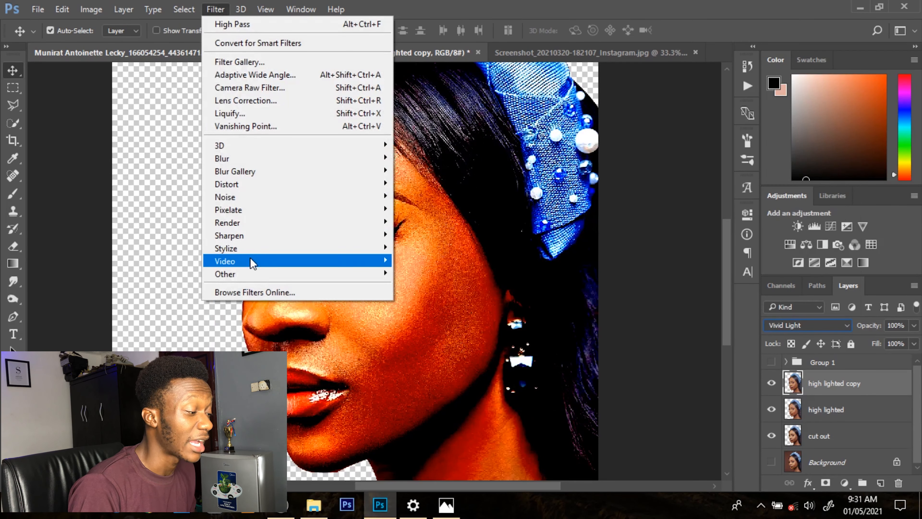
pyautogui.moveTo(249, 281)
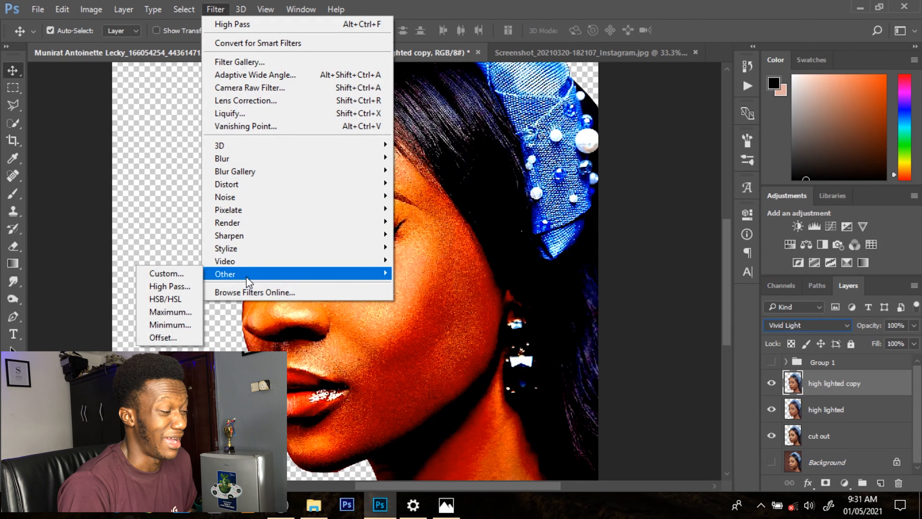
pyautogui.click(177, 291)
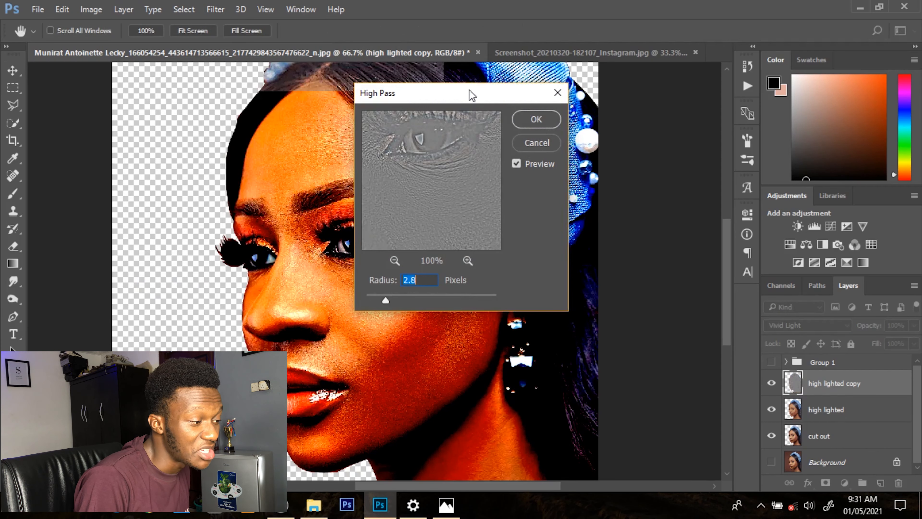
pyautogui.moveTo(472, 95); pyautogui.dragTo(602, 118)
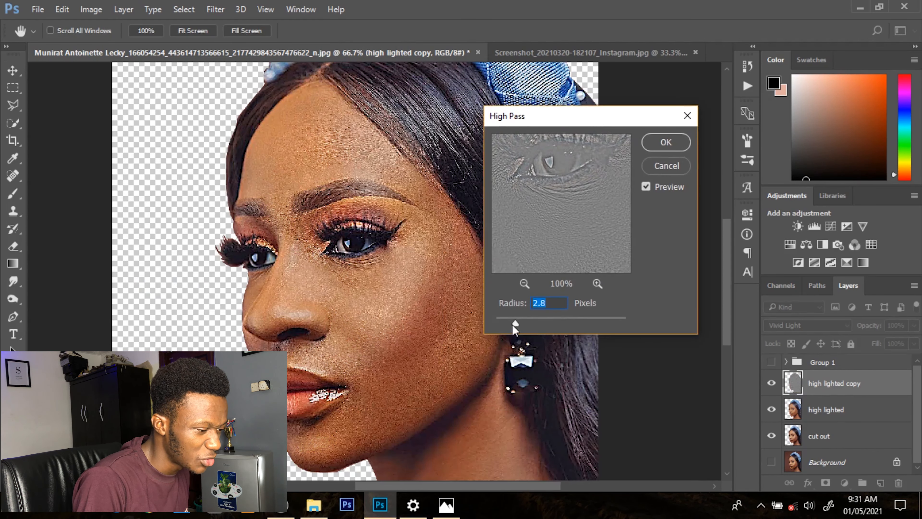
pyautogui.moveTo(511, 320); pyautogui.dragTo(505, 320)
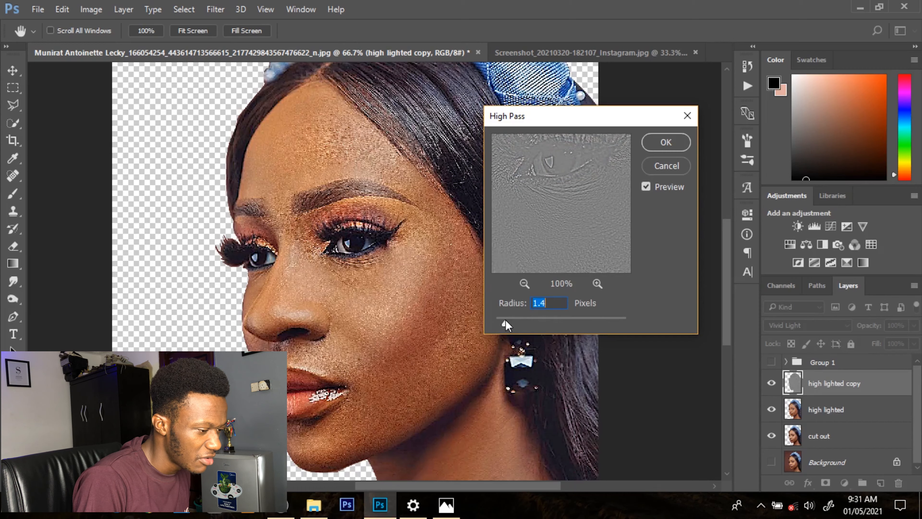
pyautogui.click(661, 143)
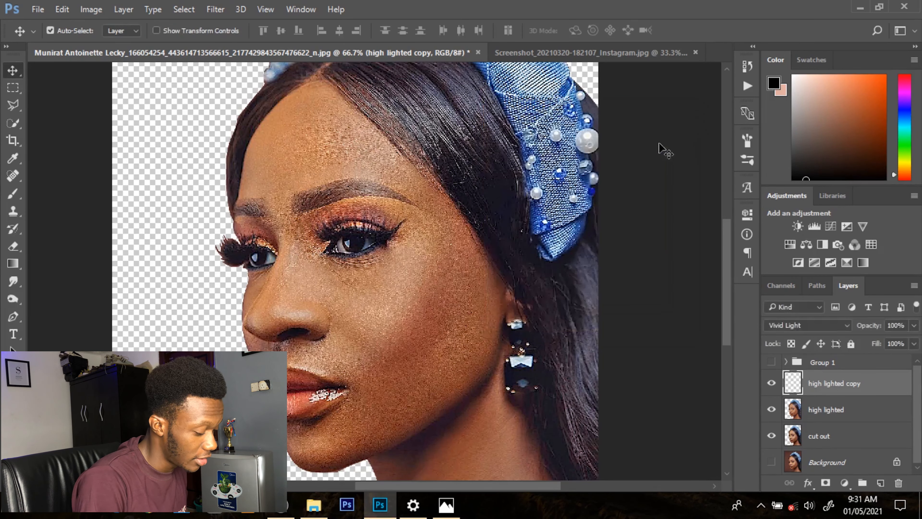
# Merge the sharpened copy down into the "high lighted" layer and view the whole portrait.
pyautogui.press('Delete')
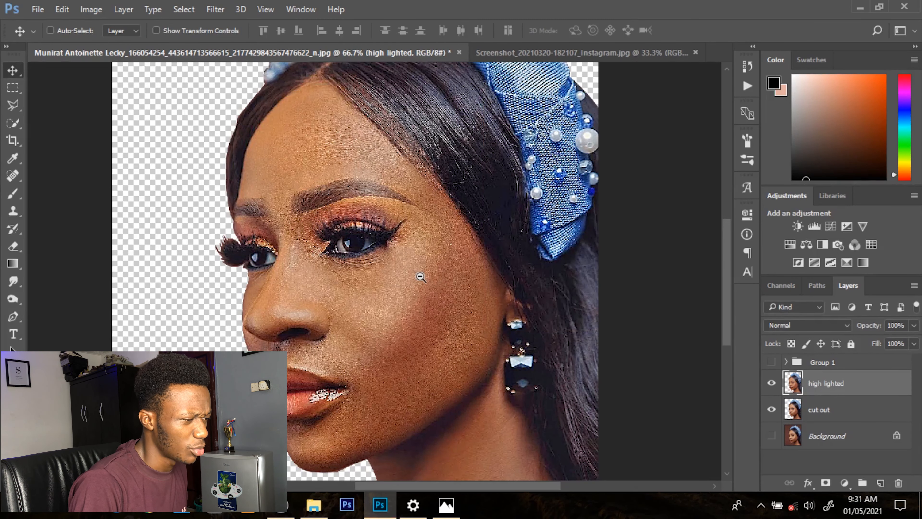
pyautogui.keyDown('ctrl'); pyautogui.keyDown('alt'); pyautogui.click(421, 277); pyautogui.keyUp('alt'); pyautogui.keyUp('ctrl')
pyautogui.keyDown('ctrl'); pyautogui.keyDown('alt'); pyautogui.click(422, 277); pyautogui.keyUp('alt'); pyautogui.keyUp('ctrl')
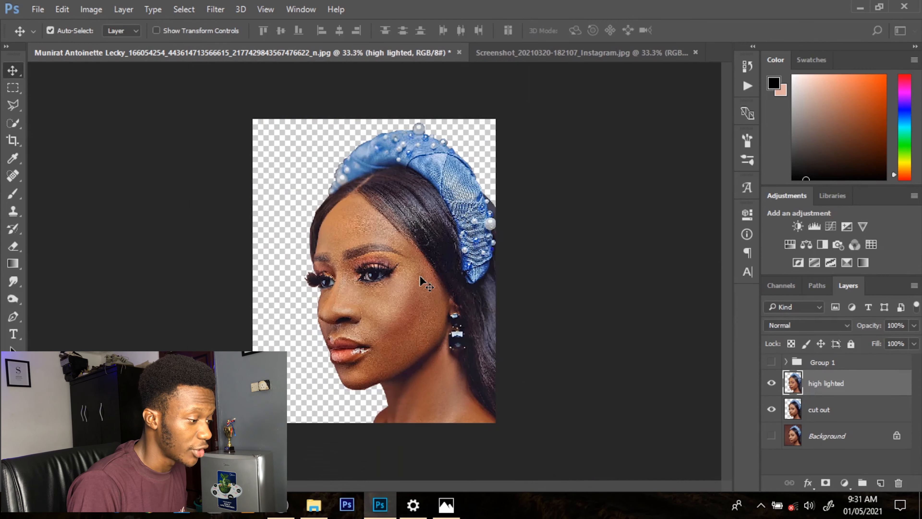
# Show and expand Group 1, load Layer 2's headband outline as a selection and copy that area of "high lighted" to a new layer.
pyautogui.keyDown('ctrl'); pyautogui.click(406, 317); pyautogui.keyUp('ctrl')
pyautogui.keyDown('ctrl'); pyautogui.click(406, 315); pyautogui.keyUp('ctrl')
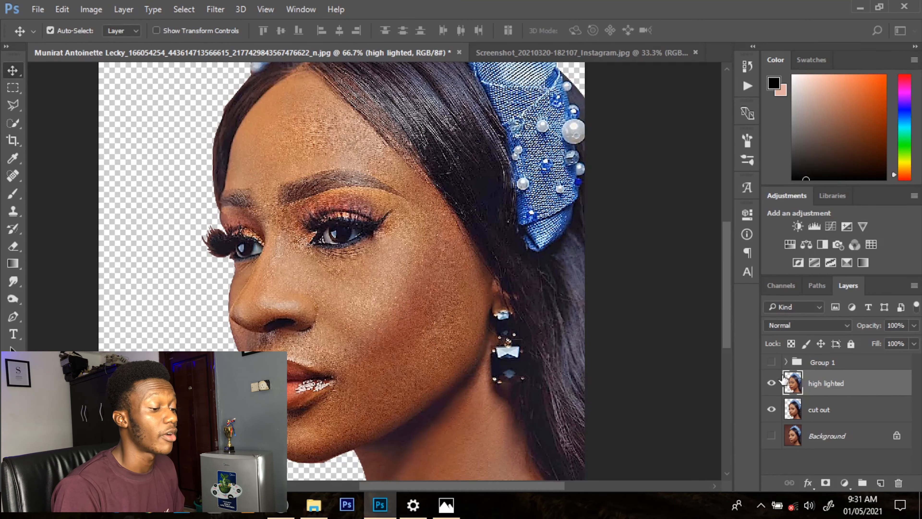
pyautogui.click(772, 362)
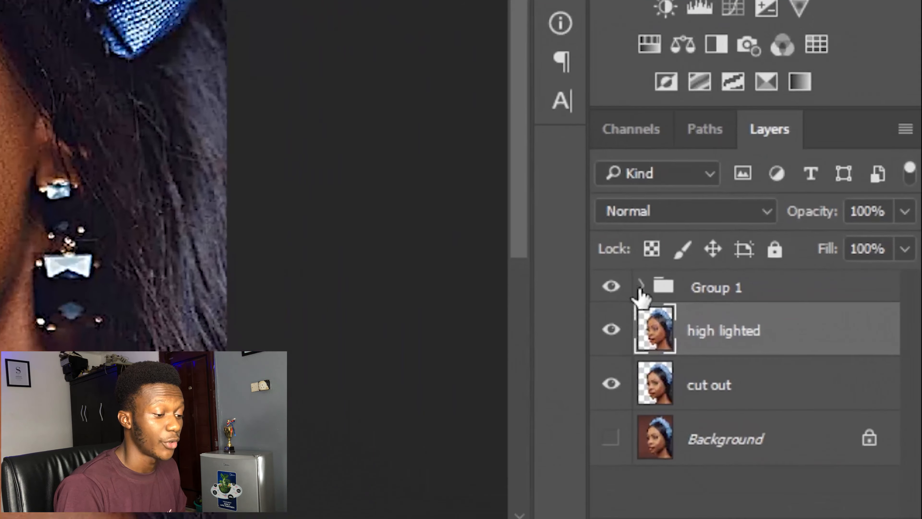
pyautogui.click(712, 323)
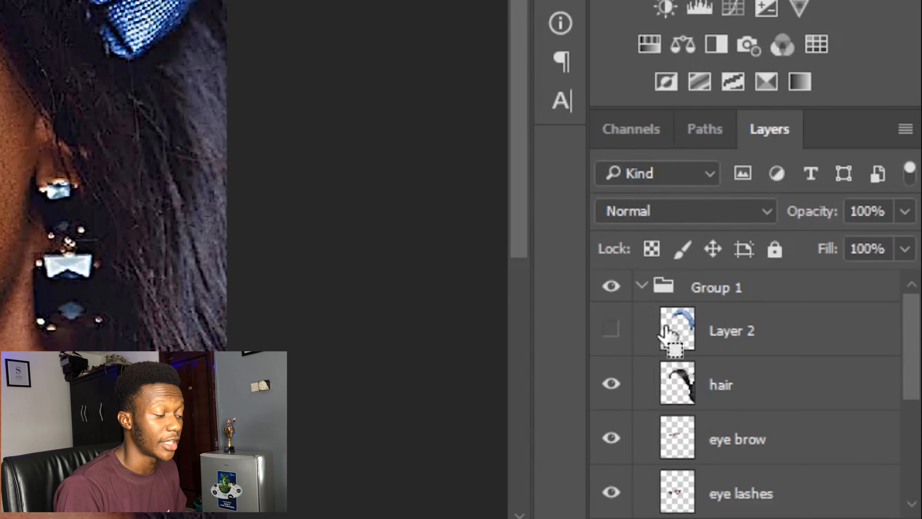
pyautogui.keyDown('ctrl'); pyautogui.click(679, 330); pyautogui.keyUp('ctrl')
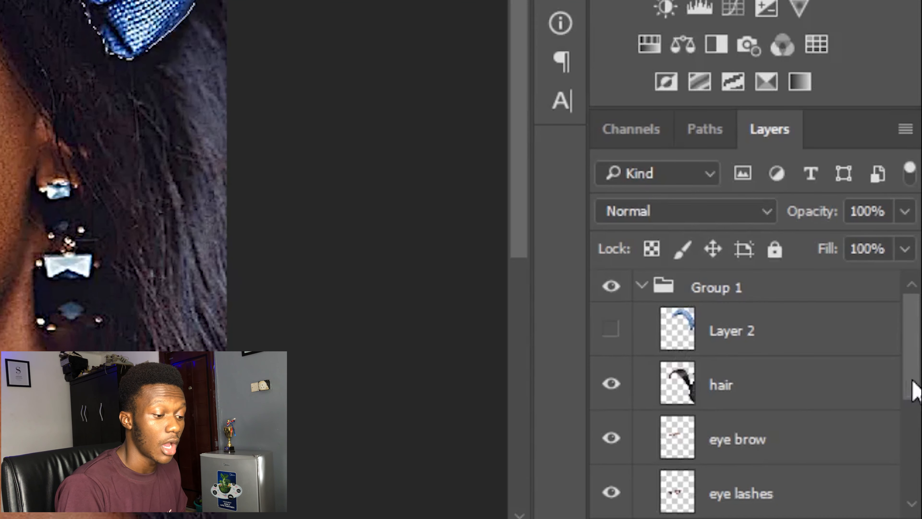
pyautogui.moveTo(912, 382); pyautogui.dragTo(913, 490)
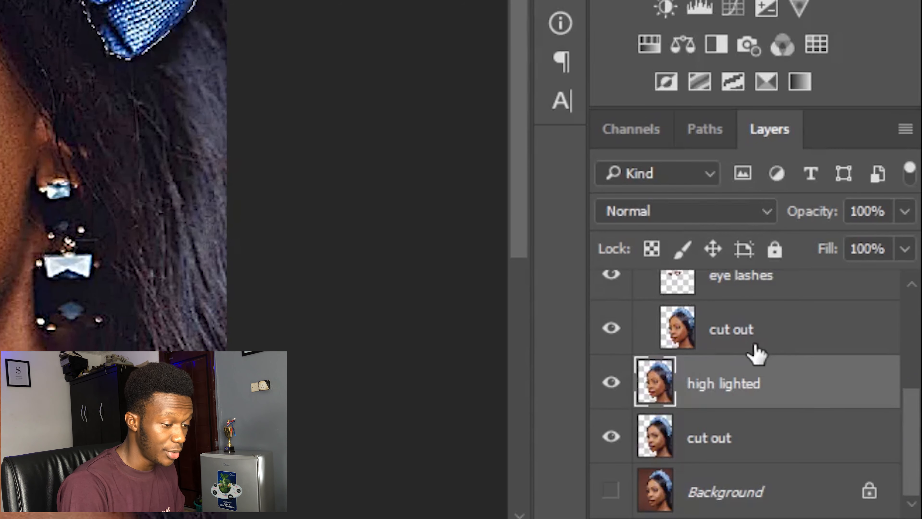
pyautogui.hotkey('ctrl', 'j')
# Load the "eye lashes" layer's outline as a selection and copy that area of the "high lighted" layer to a new layer.
pyautogui.moveTo(750, 364); pyautogui.dragTo(685, 287)
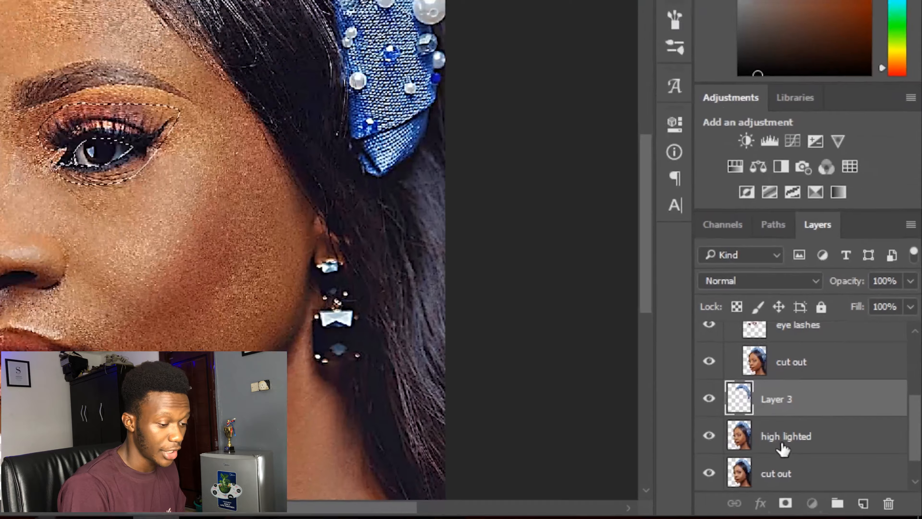
pyautogui.click(743, 444)
pyautogui.hotkey('ctrl', 'j')
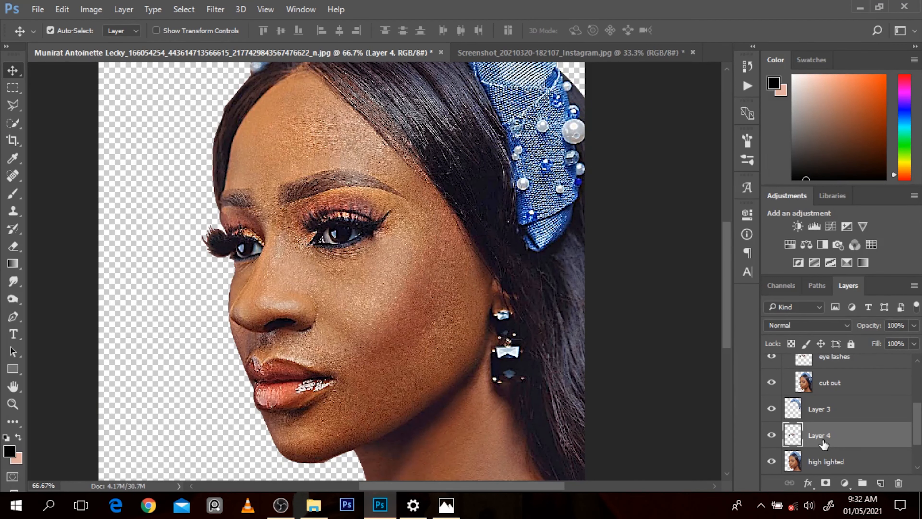
# Copy the eyebrow area of the "high lighted" layer to a new layer using the "eye brow" outline, and name it "eye brow".
pyautogui.scroll(3, 824, 444)
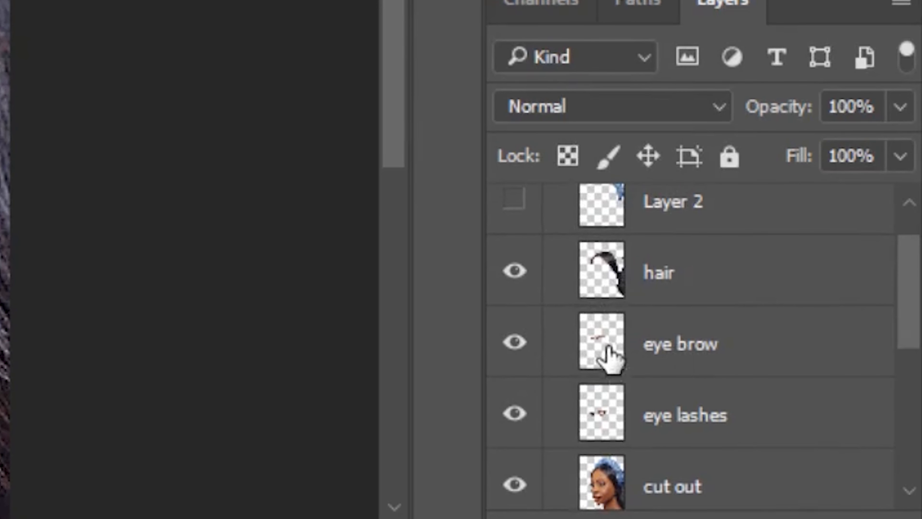
pyautogui.moveTo(906, 313); pyautogui.dragTo(906, 392)
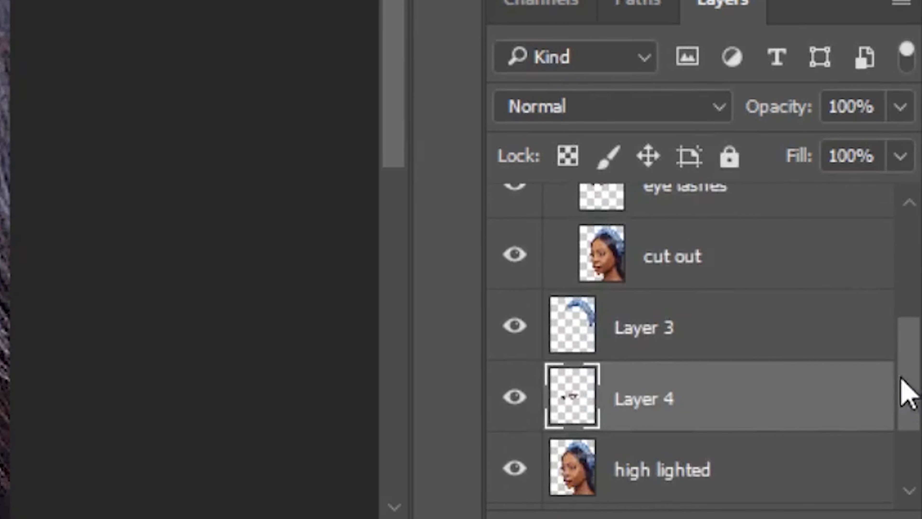
pyautogui.click(678, 489)
pyautogui.hotkey('ctrl', 'shift', 'alt', 'n')
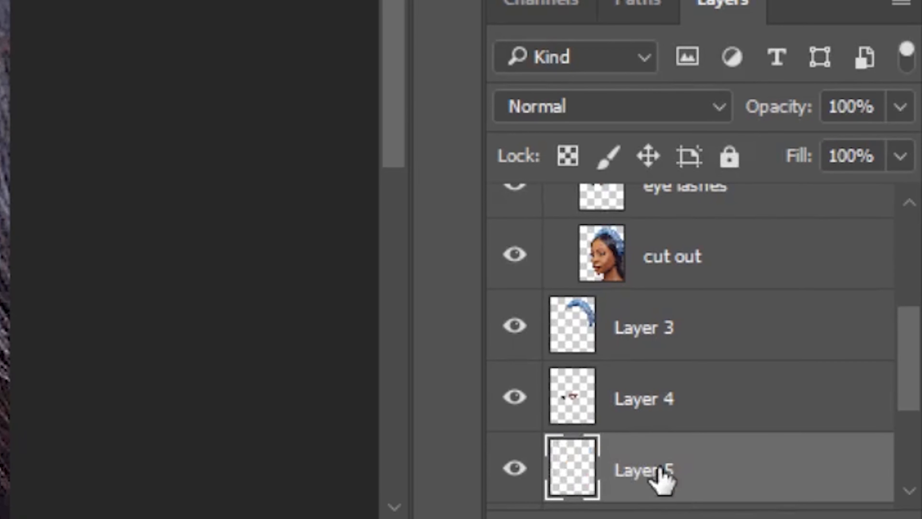
pyautogui.doubleClick(652, 469)
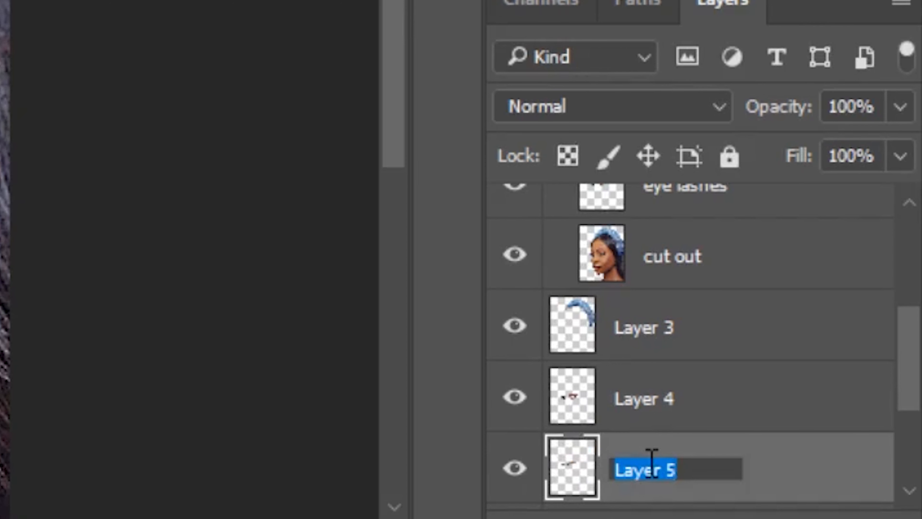
pyautogui.write('eye brow')
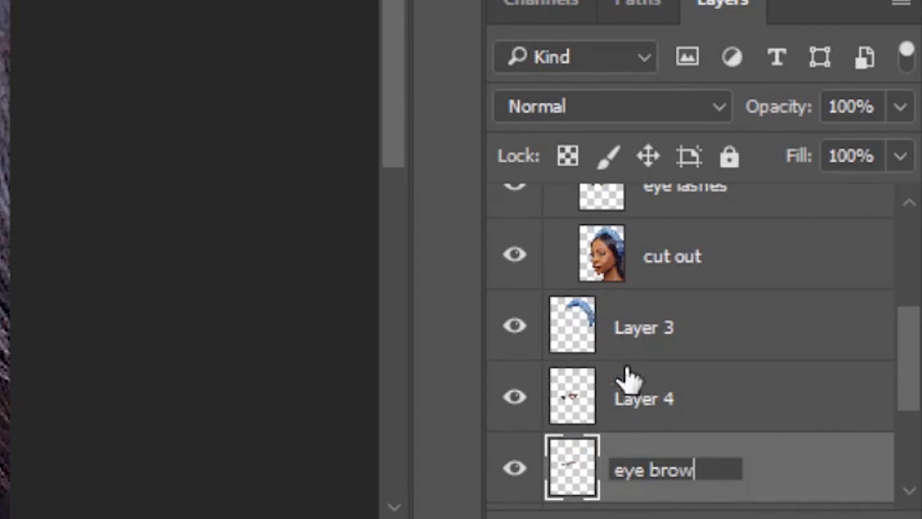
pyautogui.click(632, 412)
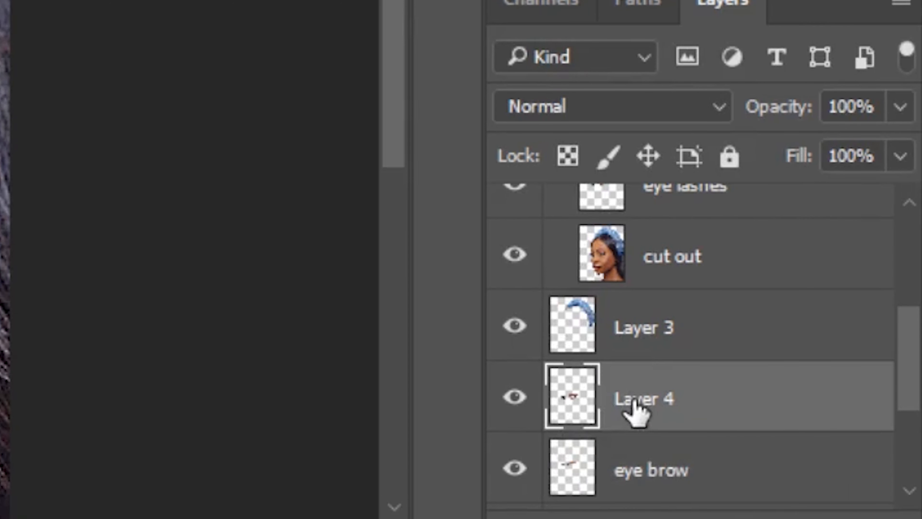
# Rename the copied "eye brow" layer as "eye lashes" and Layer 4 as "eye brow".
pyautogui.doubleClick(642, 472)
pyautogui.moveTo(704, 470); pyautogui.dragTo(651, 473)
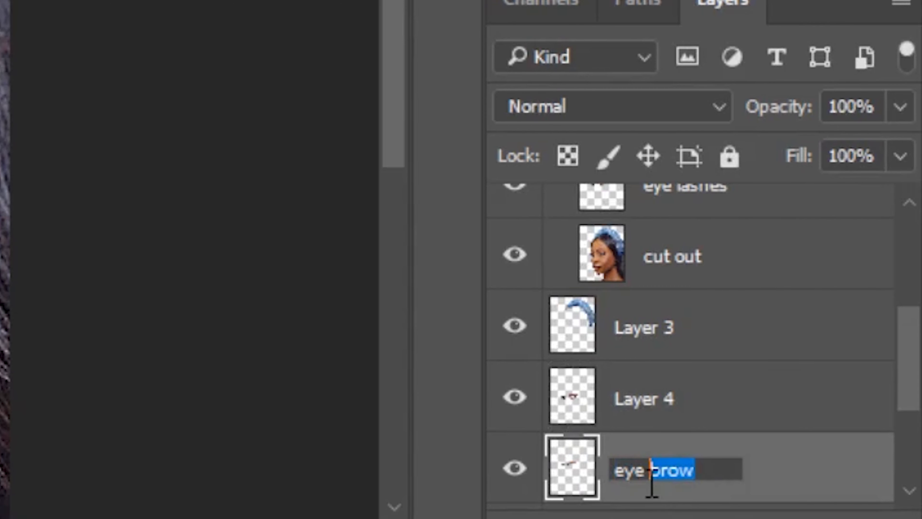
pyautogui.press('BackSpace')
pyautogui.write('las')
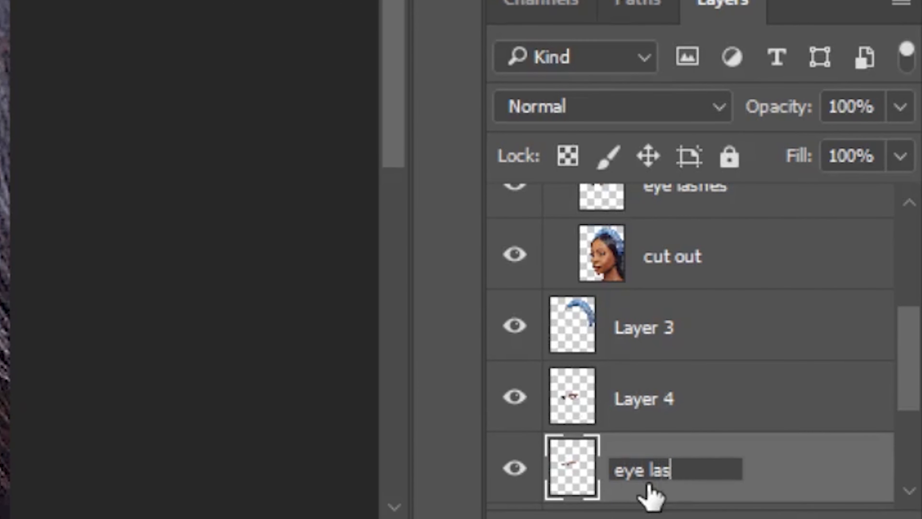
pyautogui.write('hes')
pyautogui.doubleClick(650, 400)
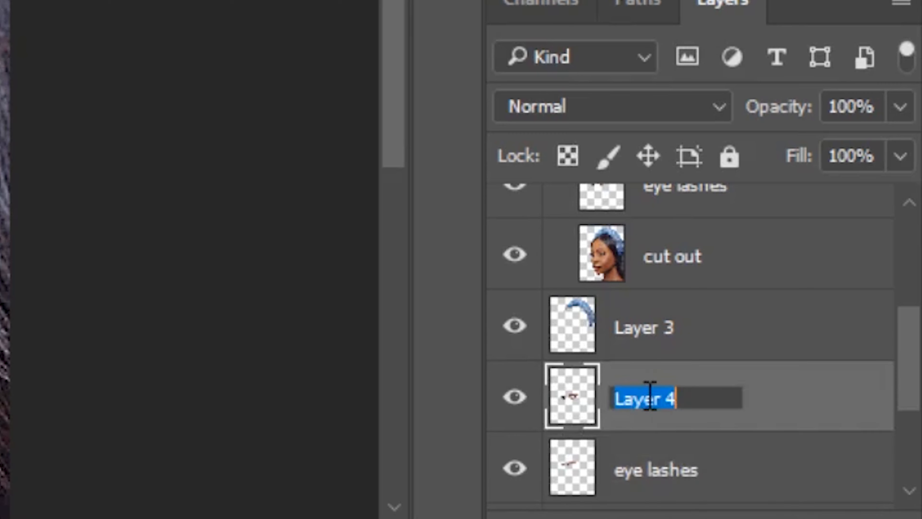
pyautogui.write('eye brow')
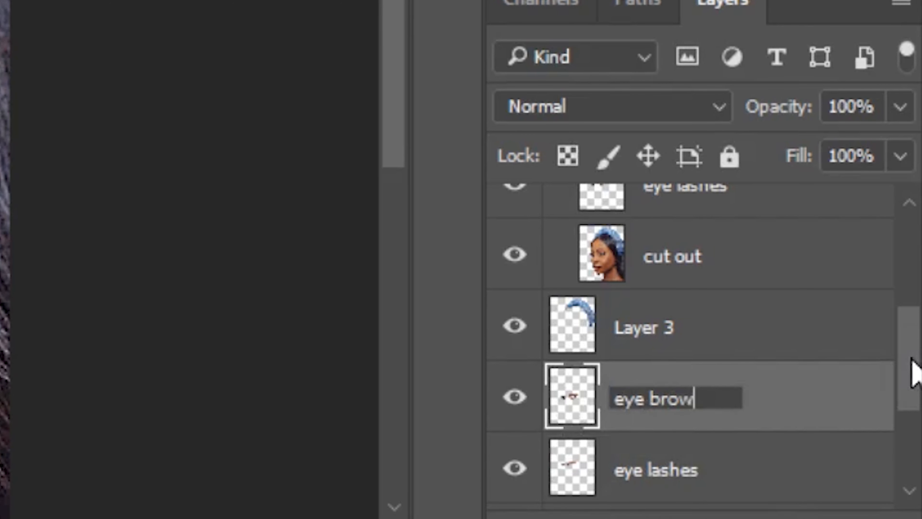
pyautogui.press('Return')
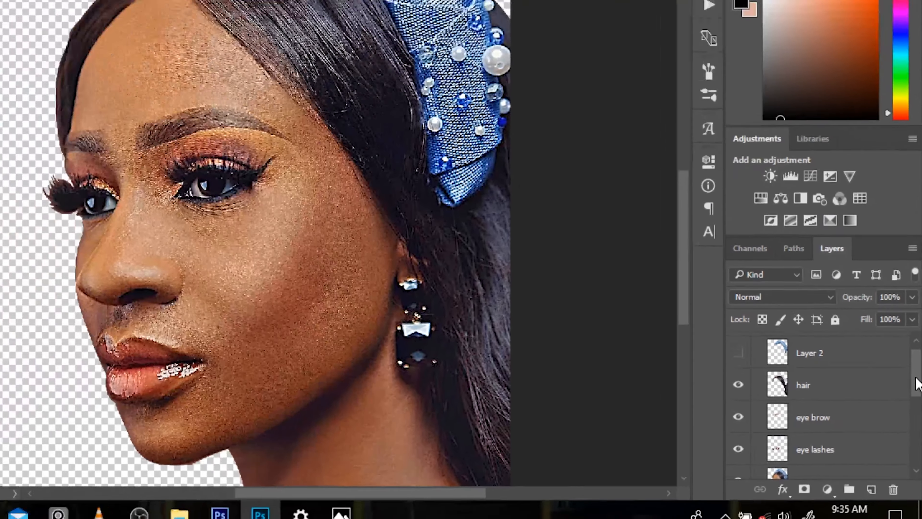
# Swap the two copied eye layers' names, making the upper one "eye lashes" and the lower one "eye brow".
pyautogui.moveTo(917, 377); pyautogui.dragTo(917, 424)
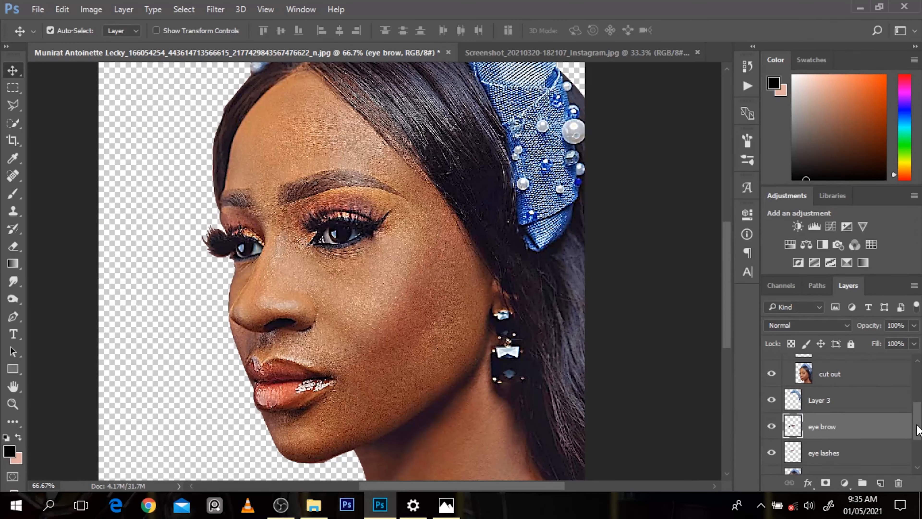
pyautogui.doubleClick(838, 426)
pyautogui.moveTo(840, 426); pyautogui.dragTo(825, 430)
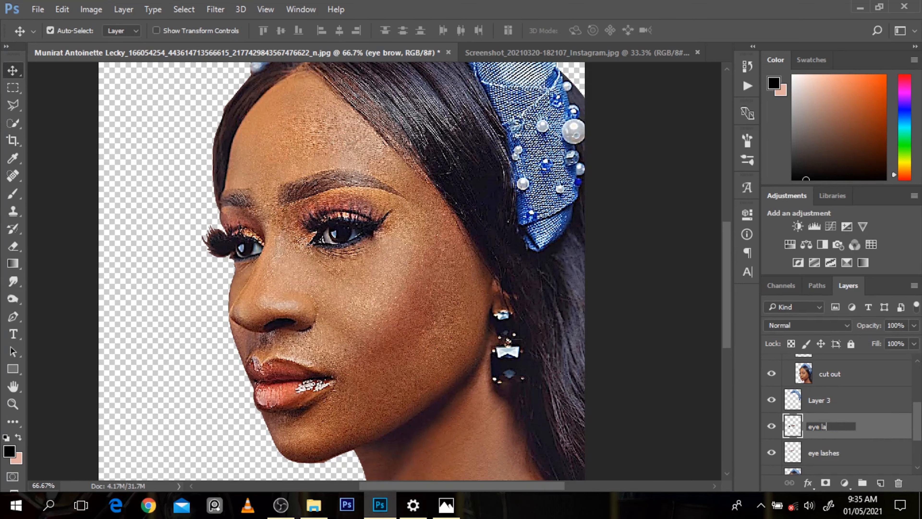
pyautogui.write('lashes')
pyautogui.click(831, 454)
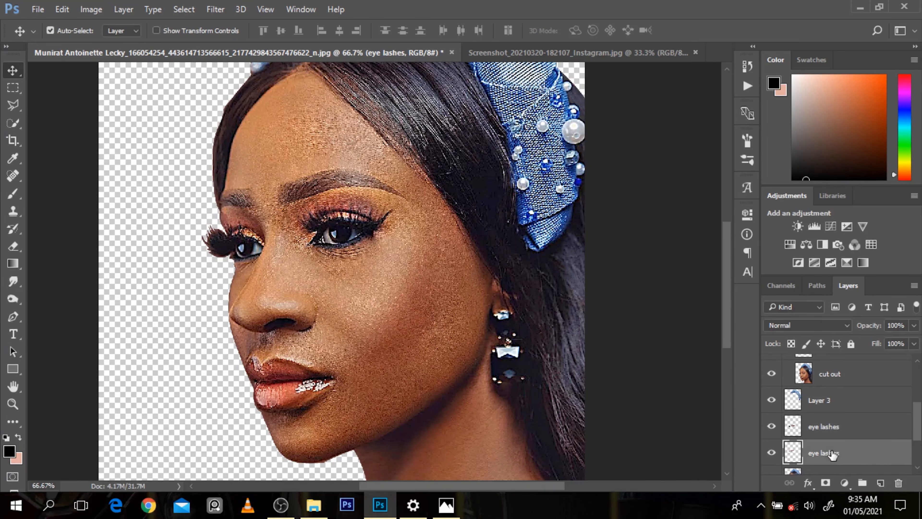
pyautogui.doubleClick(832, 453)
pyautogui.write('brow')
# Copy the hair area of the "high lighted" layer to a new layer using the grouped hair layer's outline, and name it "hair".
pyautogui.moveTo(919, 428); pyautogui.dragTo(916, 393)
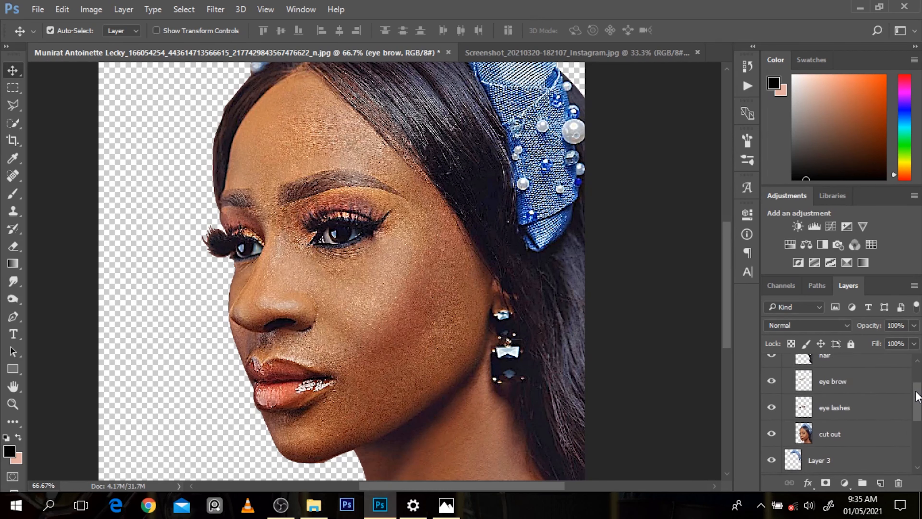
pyautogui.keyDown('ctrl'); pyautogui.click(802, 358); pyautogui.keyUp('ctrl')
pyautogui.scroll(-3, 835, 436)
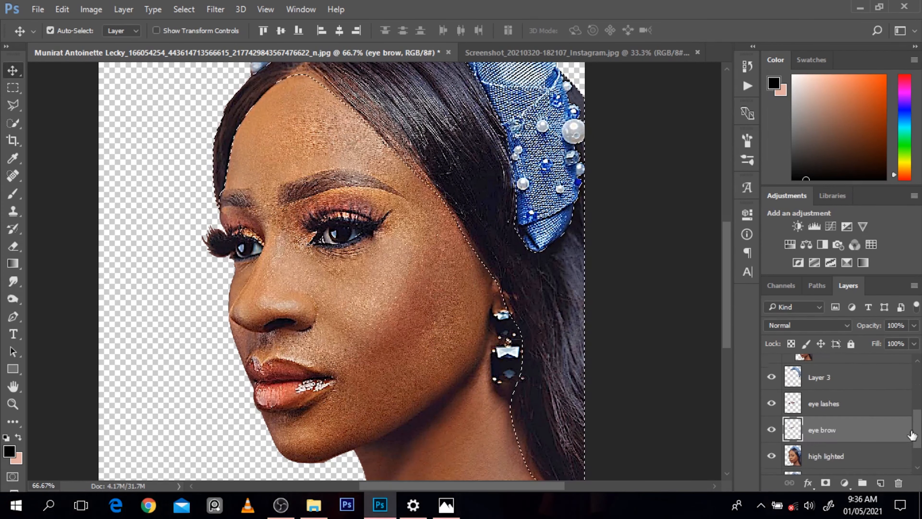
pyautogui.click(838, 459)
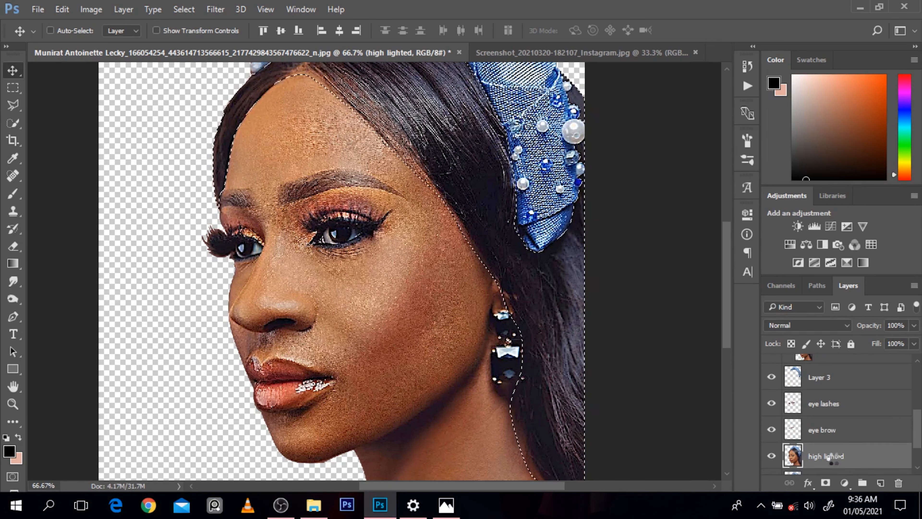
pyautogui.hotkey('ctrl', 'j')
pyautogui.doubleClick(826, 456)
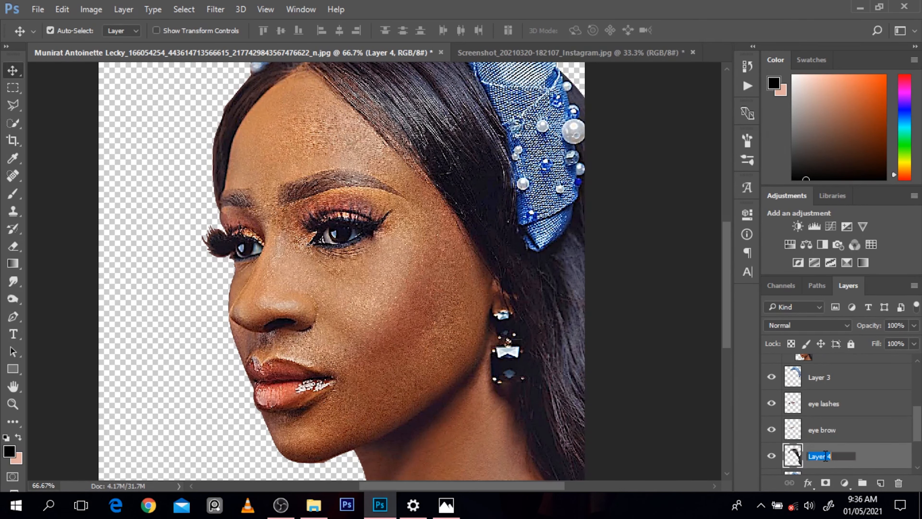
pyautogui.write('b')
pyautogui.write('air')
pyautogui.press('Return')
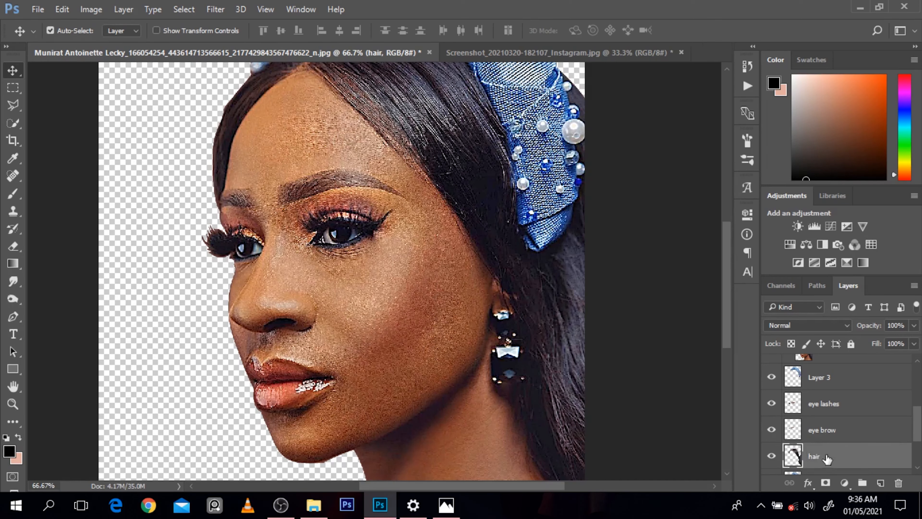
# Collapse and hide Group 1, and view the whole portrait.
pyautogui.moveTo(914, 429); pyautogui.dragTo(919, 393)
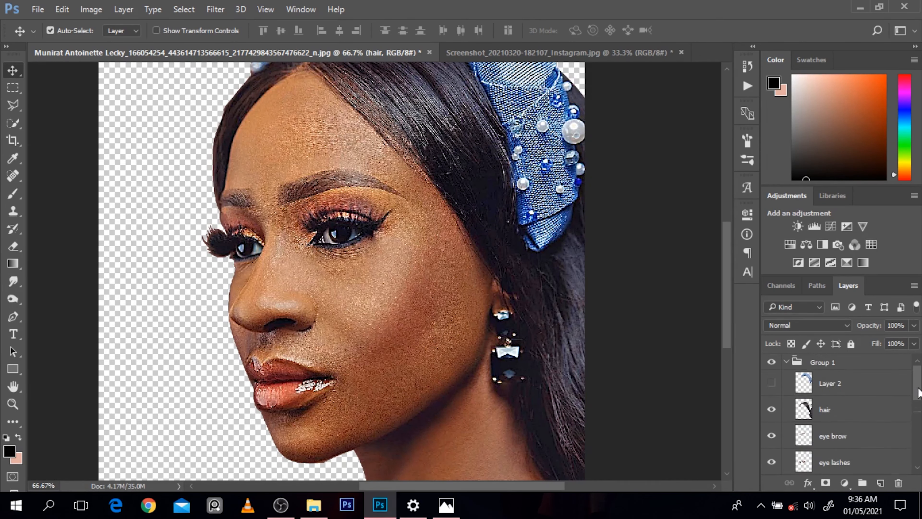
pyautogui.click(786, 363)
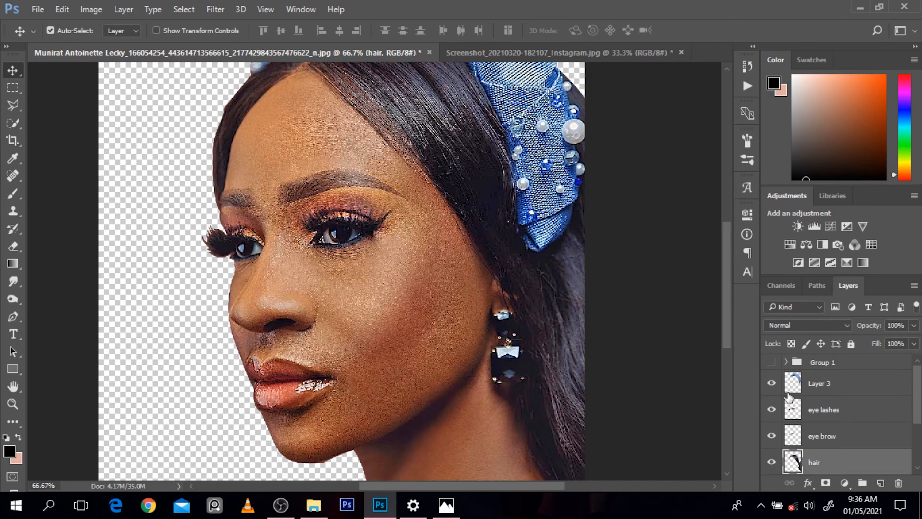
pyautogui.click(770, 364)
pyautogui.hotkey('ctrl', '-')
pyautogui.hotkey('ctrl', '-')
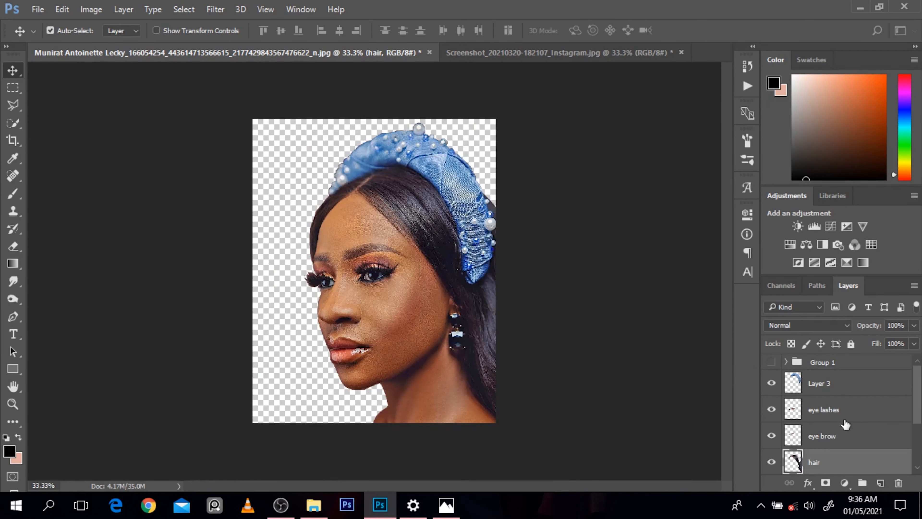
# Rename Layer 3, which holds the headband, as "hair tie".
pyautogui.doubleClick(819, 384)
pyautogui.write('hair t')
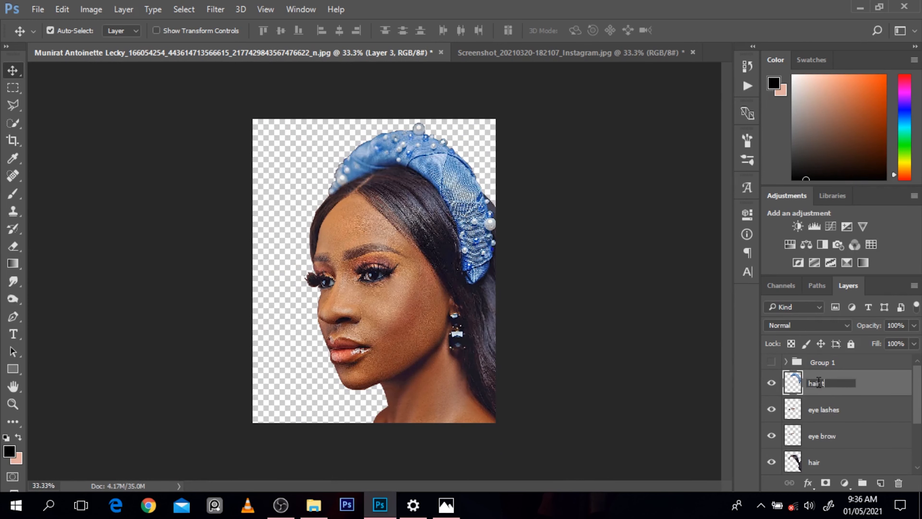
pyautogui.press('Return')
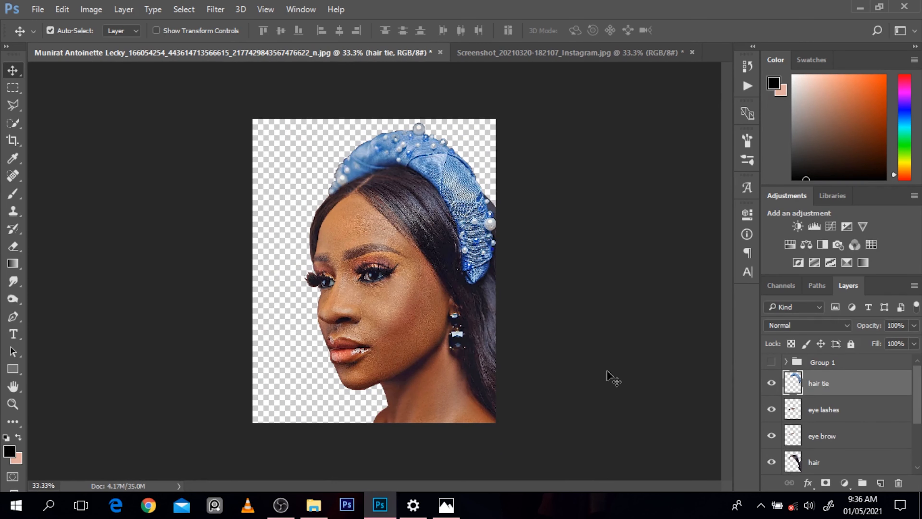
# On the "high lighted" layer, trace the upper lip edge with a Pen path up to the mouth corner on the cheek side.
pyautogui.press('p')
pyautogui.keyDown('ctrl'); pyautogui.click(332, 329); pyautogui.keyUp('ctrl')
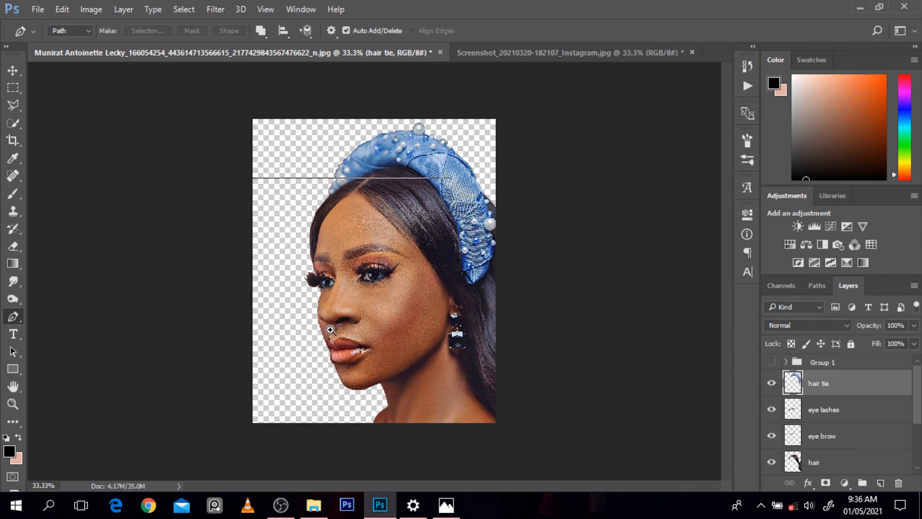
pyautogui.keyDown('ctrl'); pyautogui.click(330, 329); pyautogui.keyUp('ctrl')
pyautogui.moveTo(918, 399); pyautogui.dragTo(917, 433)
pyautogui.click(868, 423)
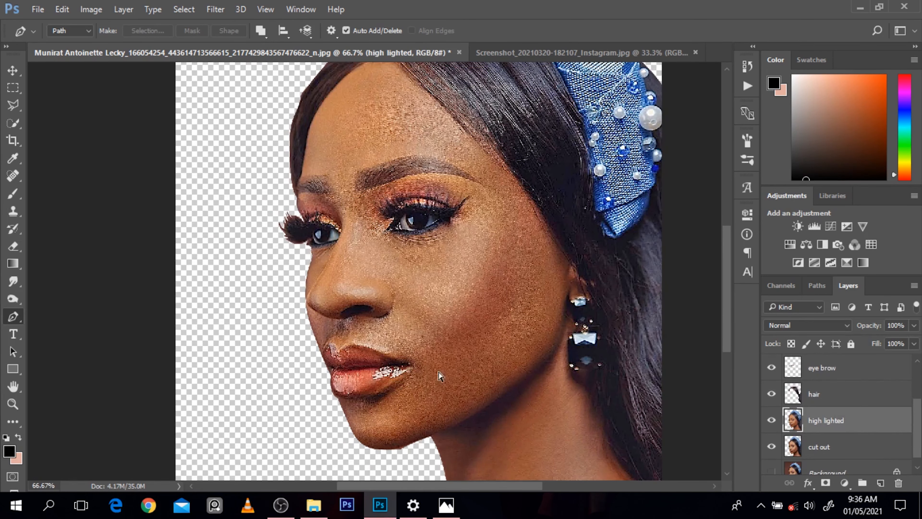
pyautogui.keyDown('ctrl'); pyautogui.click(274, 407); pyautogui.keyUp('ctrl')
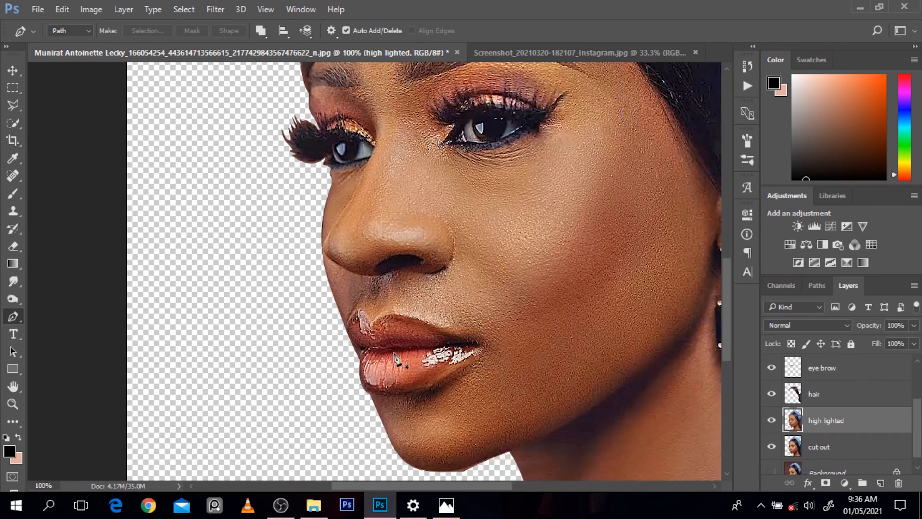
pyautogui.click(361, 349)
pyautogui.moveTo(349, 320); pyautogui.dragTo(376, 314)
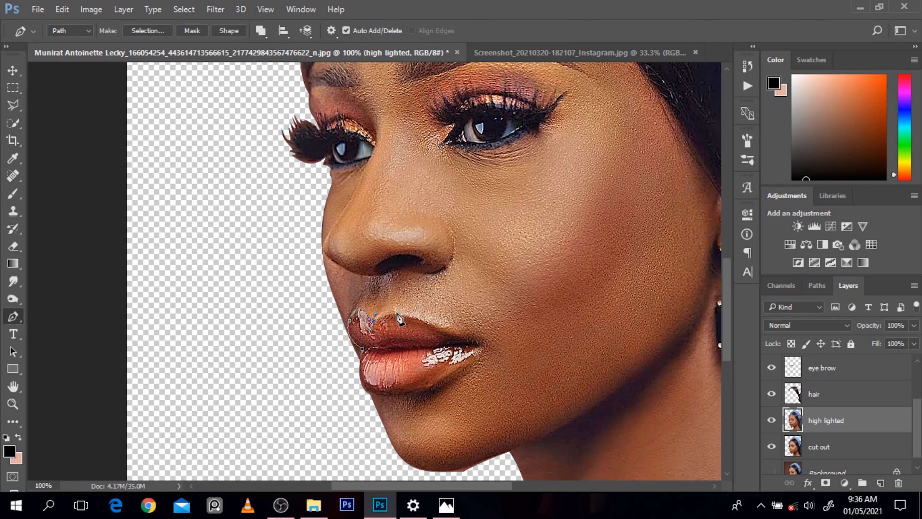
pyautogui.hotkey('ctrl', 'z')
pyautogui.moveTo(385, 311); pyautogui.dragTo(422, 316)
pyautogui.moveTo(470, 339); pyautogui.dragTo(473, 355)
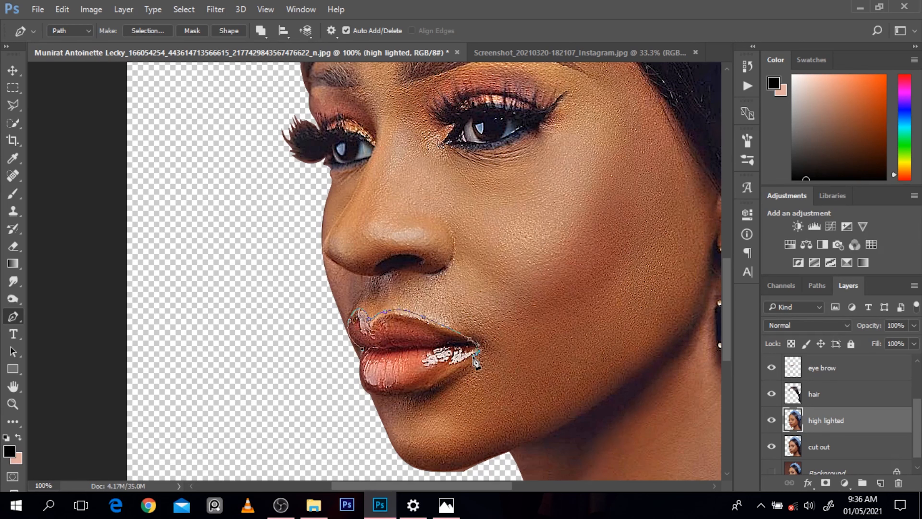
# Continue the path around the lower lip, close it, and convert the lip outline into a selection.
pyautogui.click(450, 371)
pyautogui.moveTo(418, 390); pyautogui.dragTo(369, 394)
pyautogui.click(357, 391)
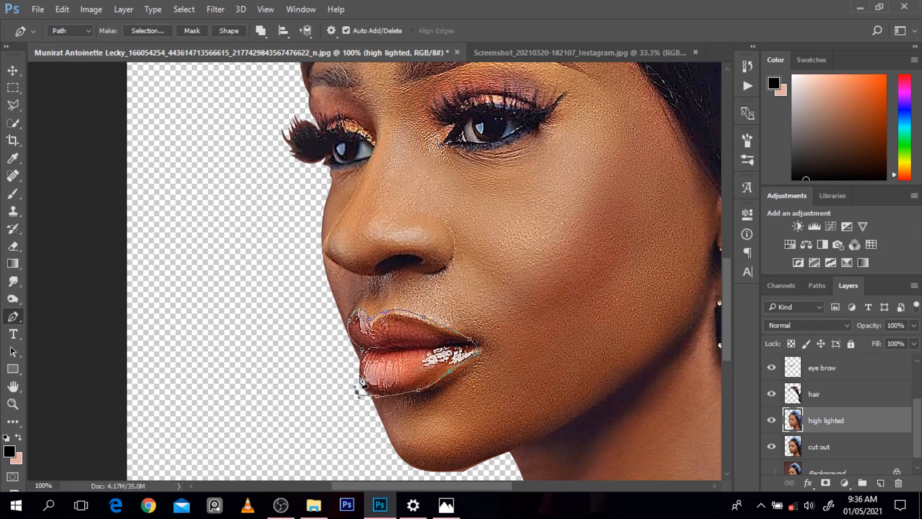
pyautogui.moveTo(363, 349); pyautogui.dragTo(370, 341)
pyautogui.hotkey('ctrl', 'Return')
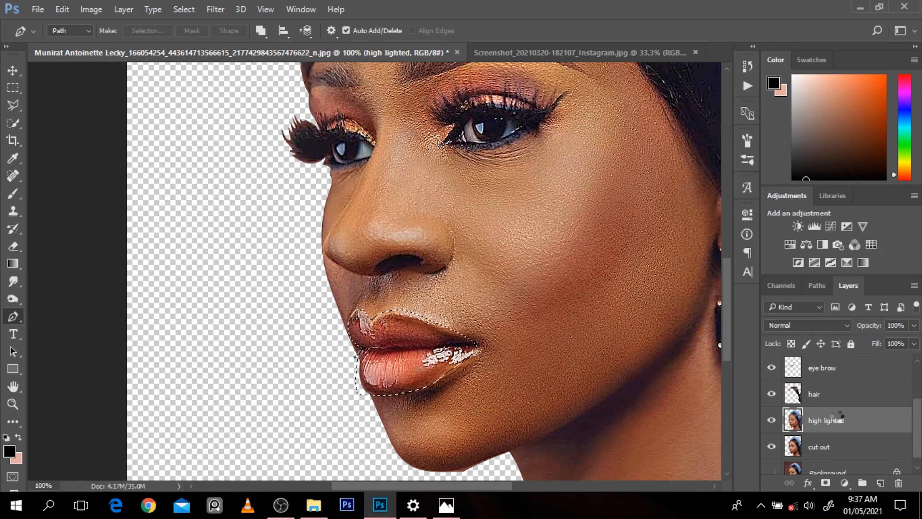
# Copy the selected lips to a new layer and name it "lip".
pyautogui.hotkey('ctrl', 'j')
pyautogui.doubleClick(820, 421)
pyautogui.write('oil')
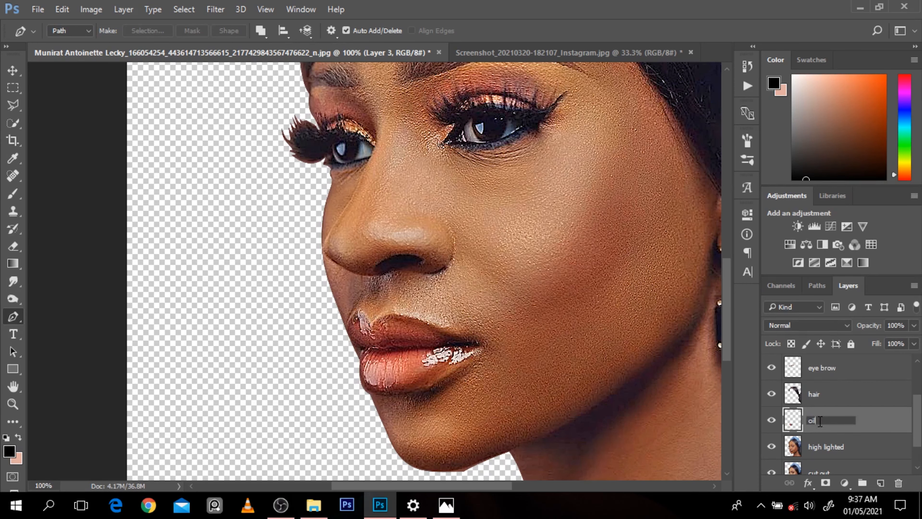
pyautogui.press('Return')
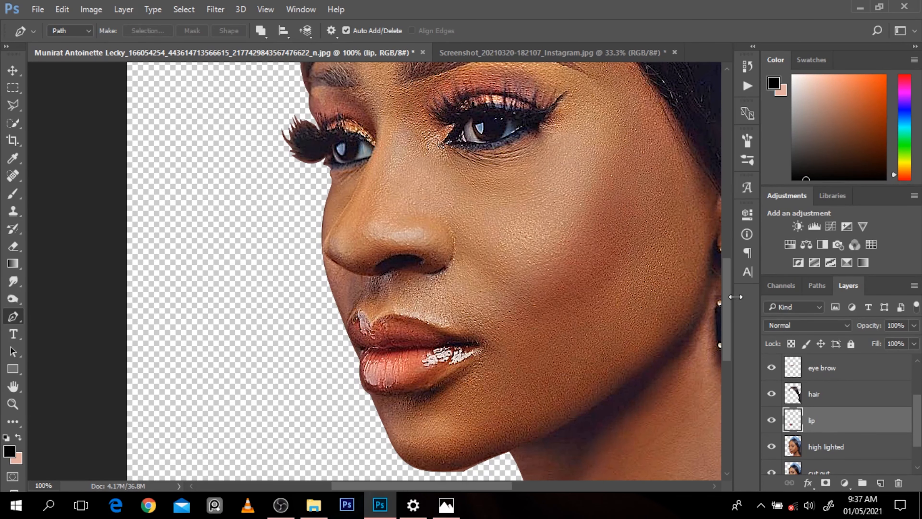
# Examine the portrait's hair and headband, look over the open Instagram screenshot document up close, and return to the portrait.
pyautogui.scroll(8, 727, 238)
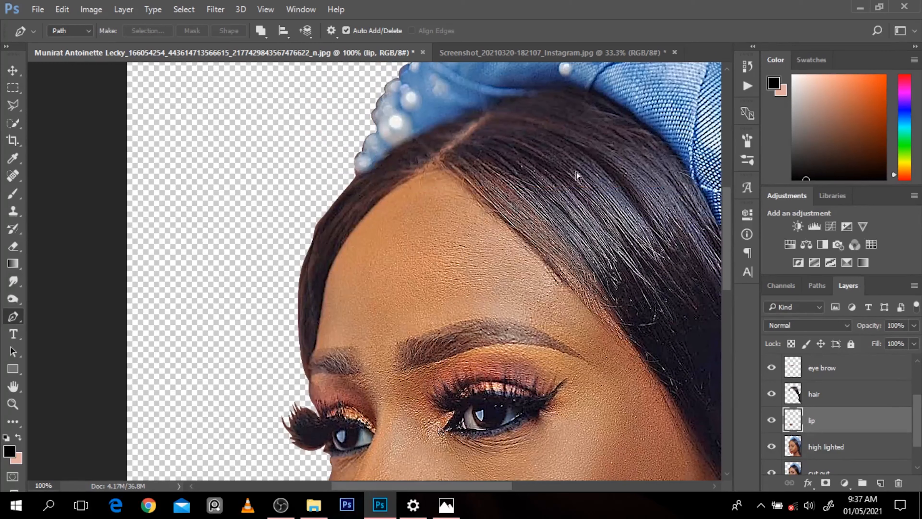
pyautogui.keyDown('alt'); pyautogui.click(483, 150); pyautogui.keyUp('alt')
pyautogui.keyDown('alt'); pyautogui.click(482, 150); pyautogui.keyUp('alt')
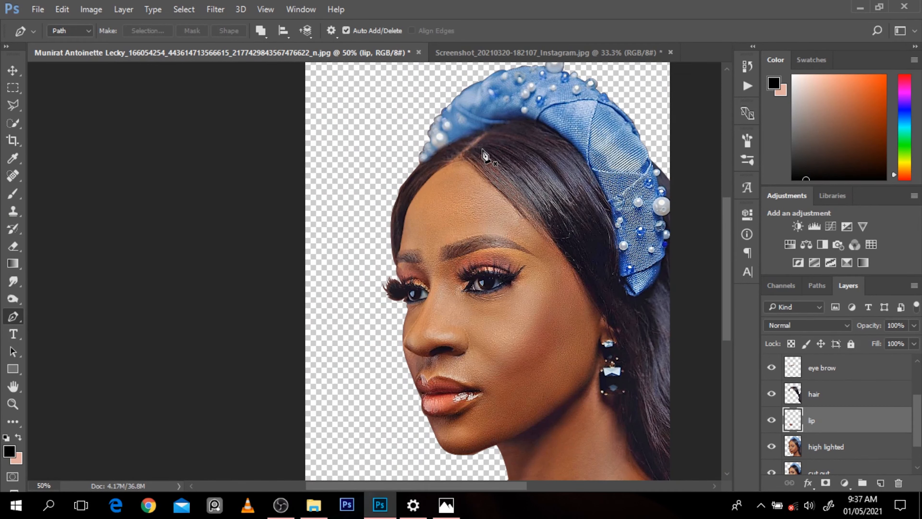
pyautogui.click(514, 51)
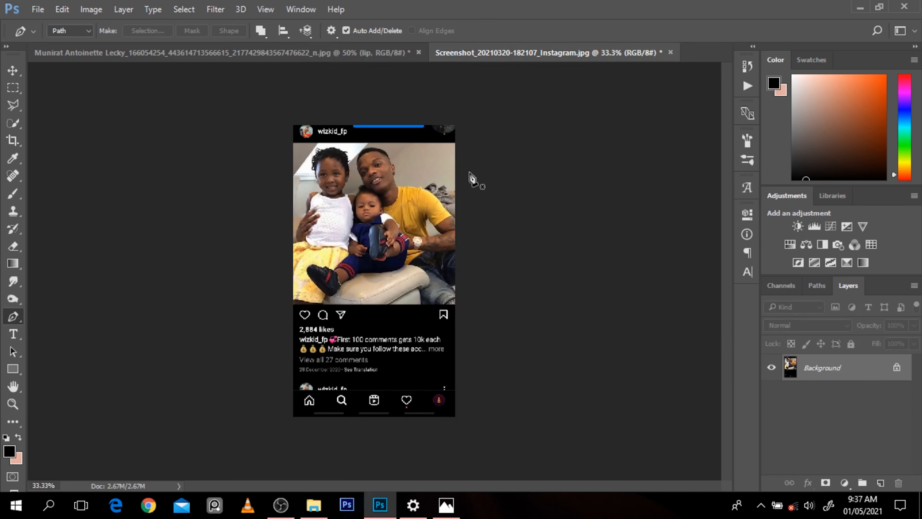
pyautogui.keyDown('ctrl'); pyautogui.click(377, 142); pyautogui.keyUp('ctrl')
pyautogui.keyDown('ctrl'); pyautogui.click(377, 142); pyautogui.keyUp('ctrl')
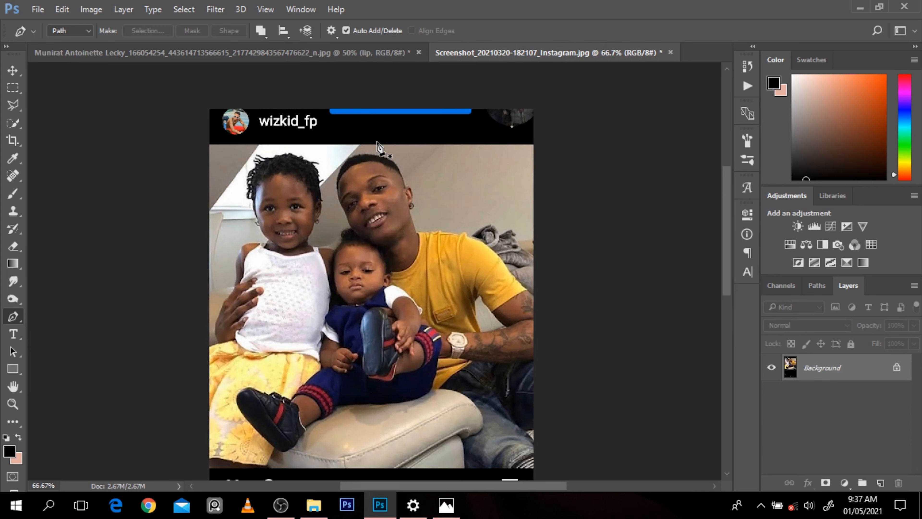
pyautogui.click(366, 55)
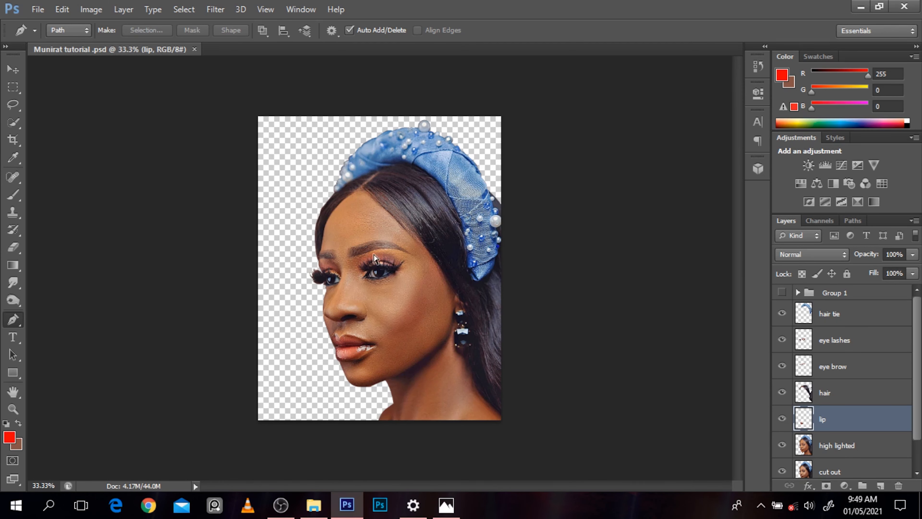
# Apply the Oil Paint filter to the "hair" layer with Stylization 4.51, Cleanliness 3.2 and Shine 0, and save the document.
pyautogui.click(367, 257)
pyautogui.press('v')
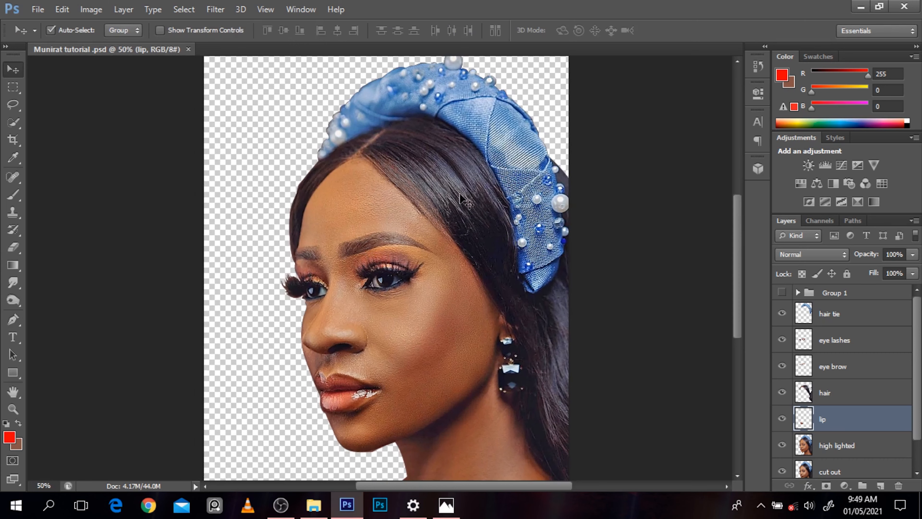
pyautogui.click(501, 197)
pyautogui.click(216, 9)
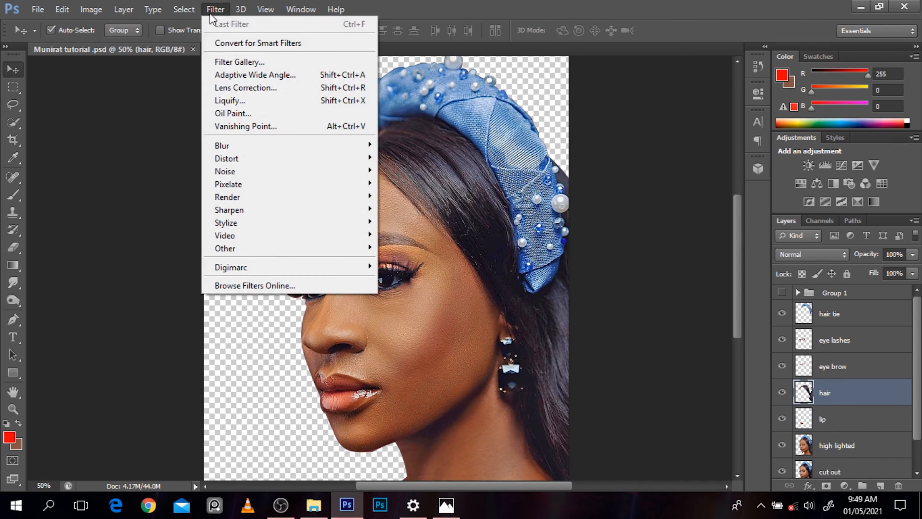
pyautogui.click(251, 113)
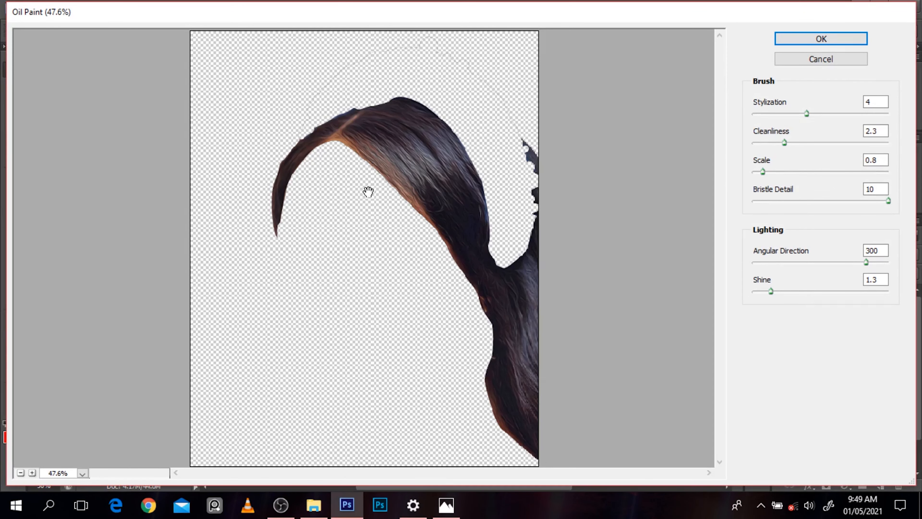
pyautogui.keyDown('ctrl'); pyautogui.click(418, 152); pyautogui.keyUp('ctrl')
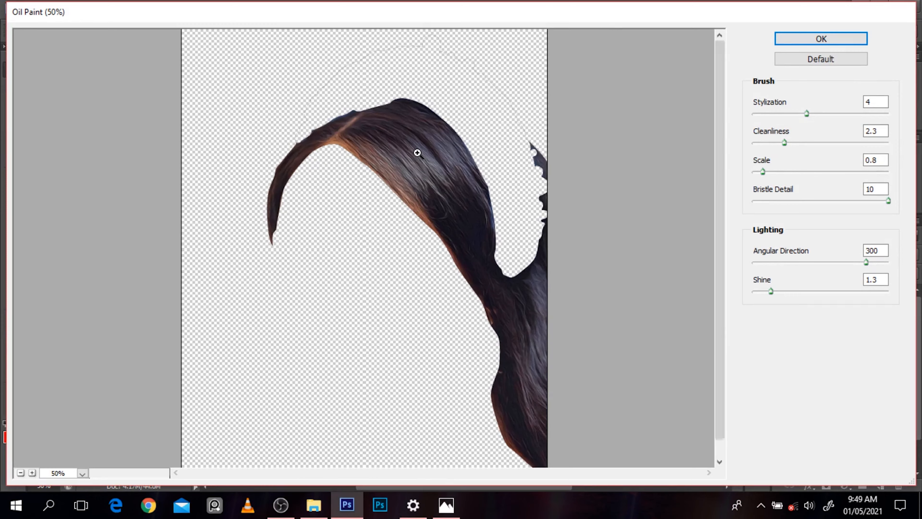
pyautogui.keyDown('ctrl'); pyautogui.click(417, 153); pyautogui.keyUp('ctrl')
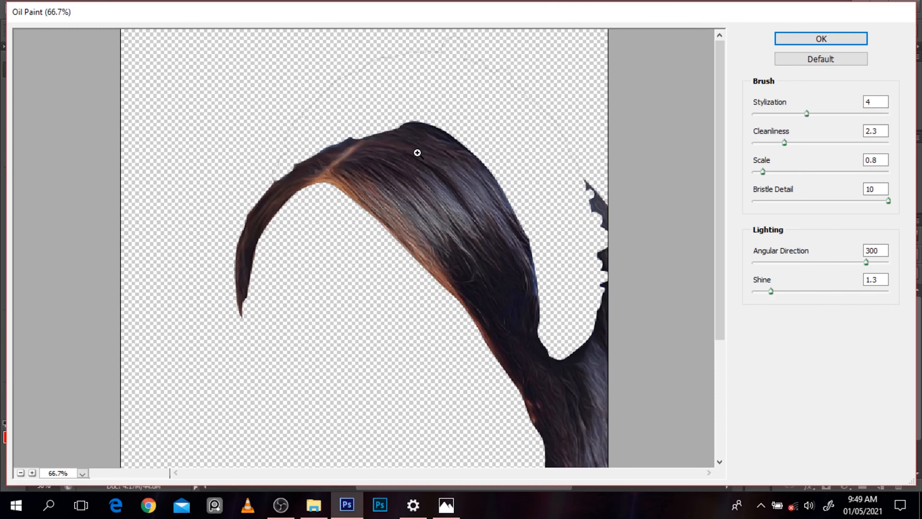
pyautogui.click(771, 290)
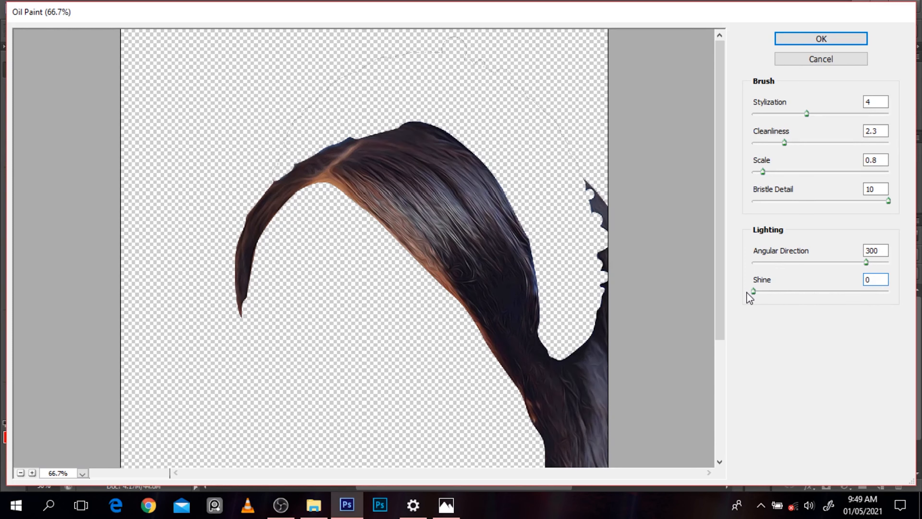
pyautogui.moveTo(768, 114); pyautogui.dragTo(812, 119)
pyautogui.click(797, 145)
pyautogui.click(806, 38)
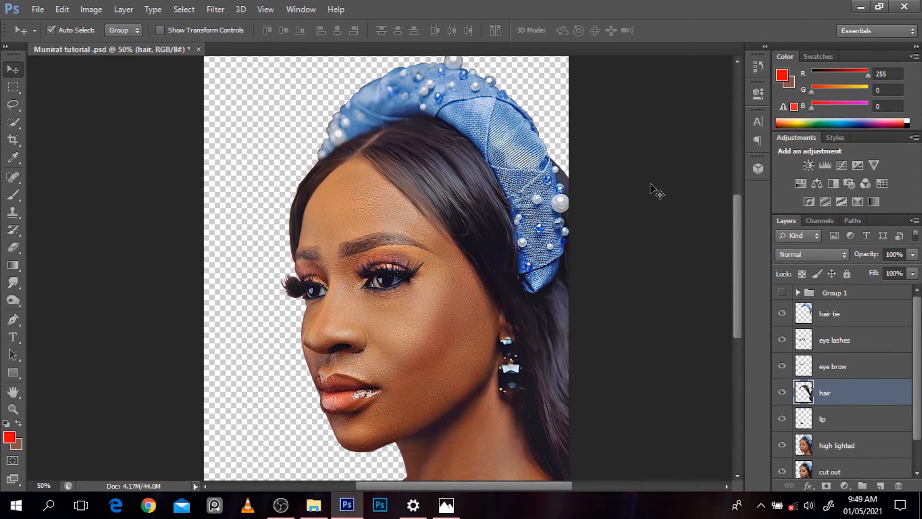
pyautogui.hotkey('ctrl', 's')
# Duplicate the "hair tie" layer and open the Oil Paint filter on the copy.
pyautogui.click(529, 175)
pyautogui.hotkey('ctrl', 'j')
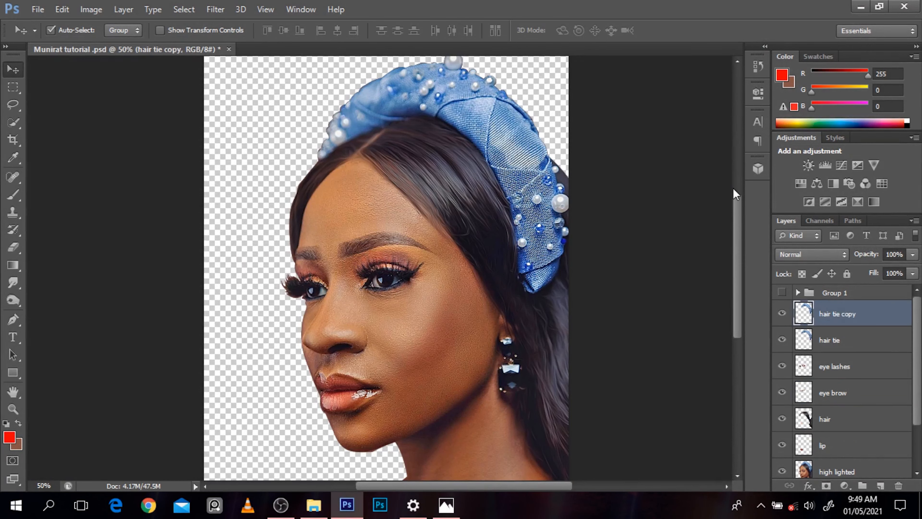
pyautogui.click(215, 9)
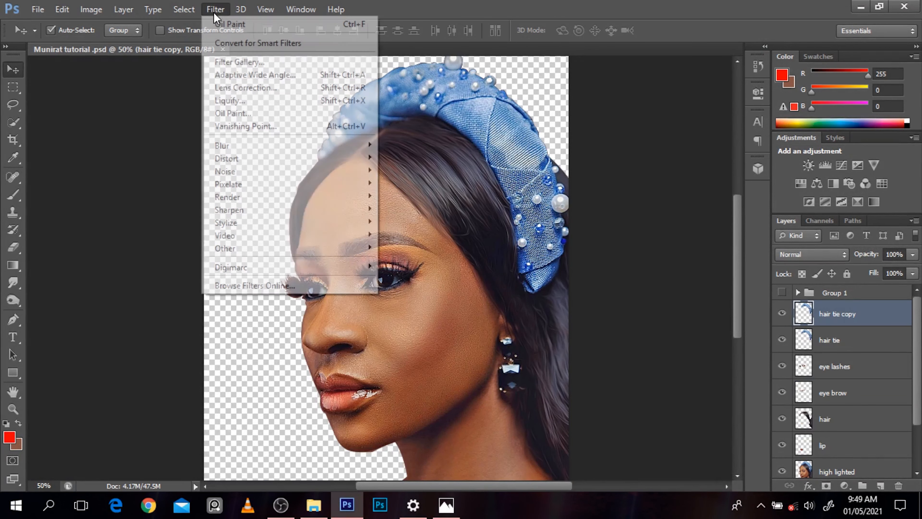
pyautogui.click(240, 115)
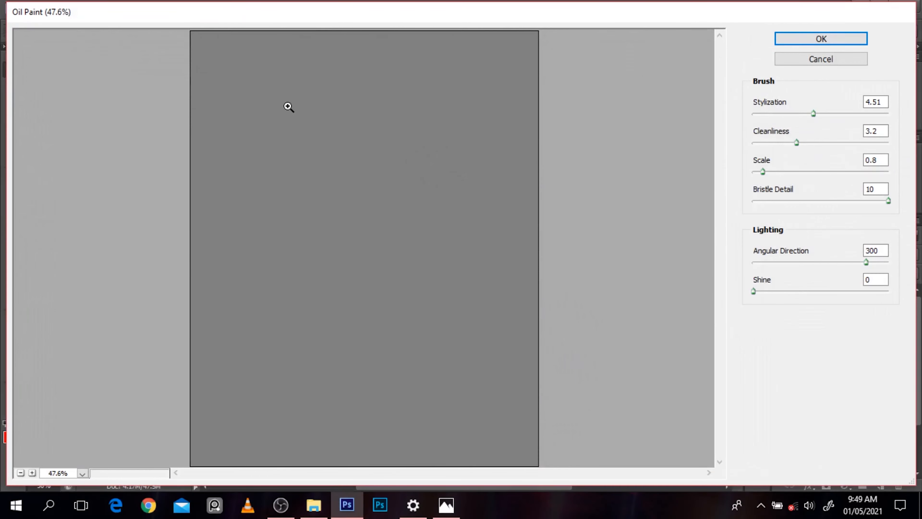
pyautogui.hotkey('ctrl', '+')
pyautogui.keyDown('ctrl'); pyautogui.click(403, 121); pyautogui.keyUp('ctrl')
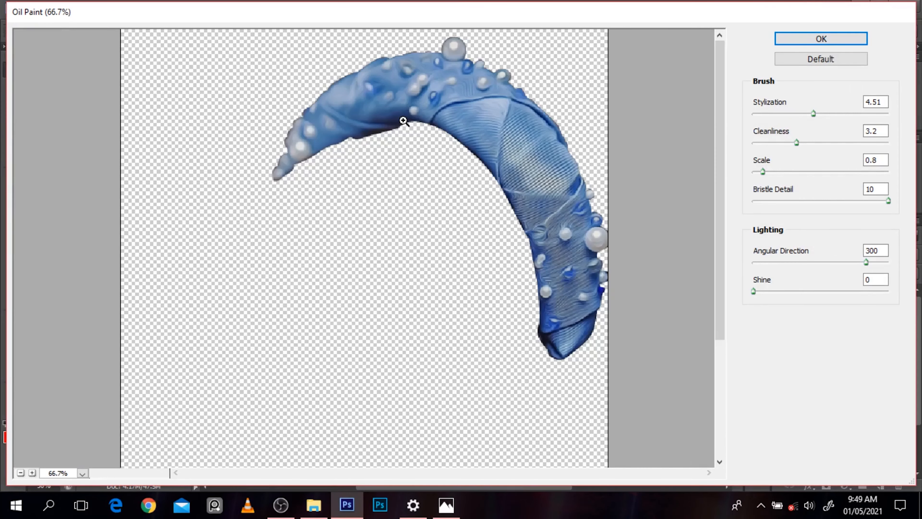
pyautogui.keyDown('ctrl'); pyautogui.click(556, 150); pyautogui.keyUp('ctrl')
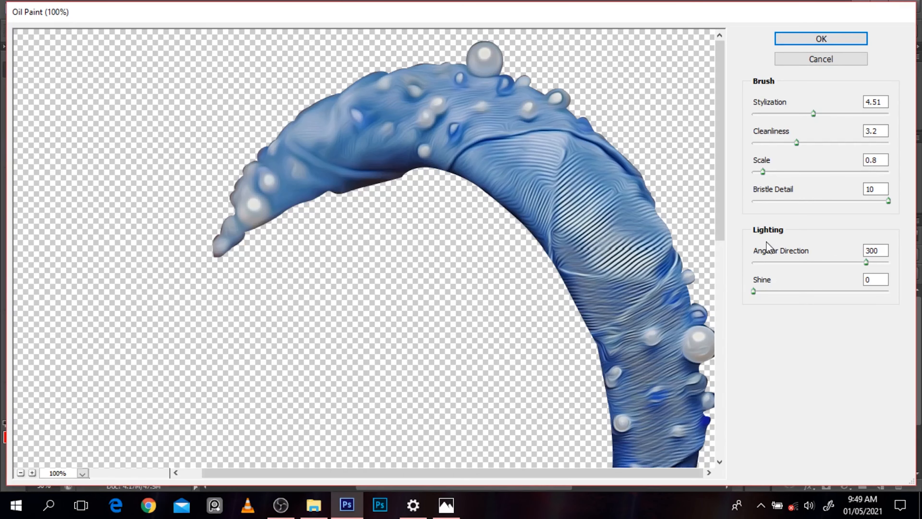
# Set the headband copy's Oil Paint Stylization to 5.15 and Cleanliness to 2.95, apply the filter, and save the document.
pyautogui.moveTo(791, 140)
pyautogui.mouseDown()
pyautogui.moveTo(782, 150)
pyautogui.moveTo(799, 151)
pyautogui.mouseUp()
pyautogui.click(794, 145)
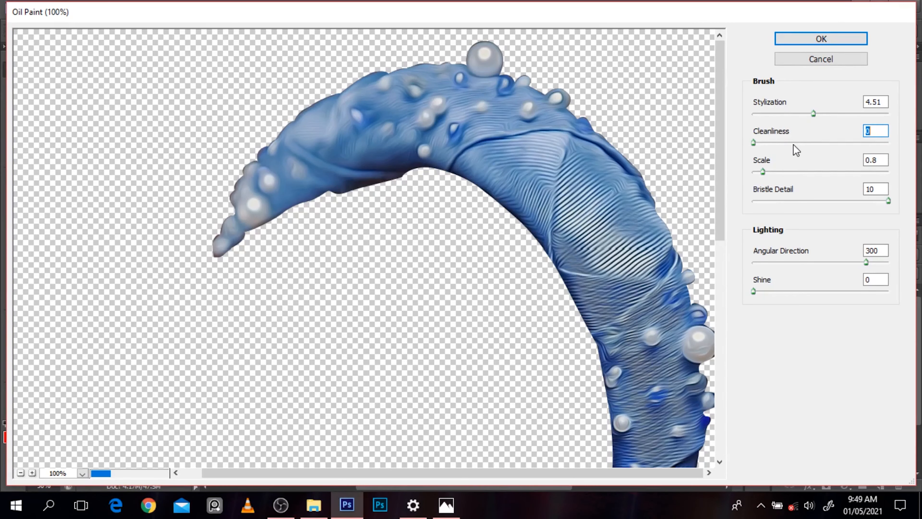
pyautogui.moveTo(814, 114)
pyautogui.mouseDown()
pyautogui.moveTo(800, 113)
pyautogui.moveTo(831, 116)
pyautogui.moveTo(823, 114)
pyautogui.mouseUp()
pyautogui.moveTo(722, 168); pyautogui.dragTo(723, 216)
pyautogui.click(794, 40)
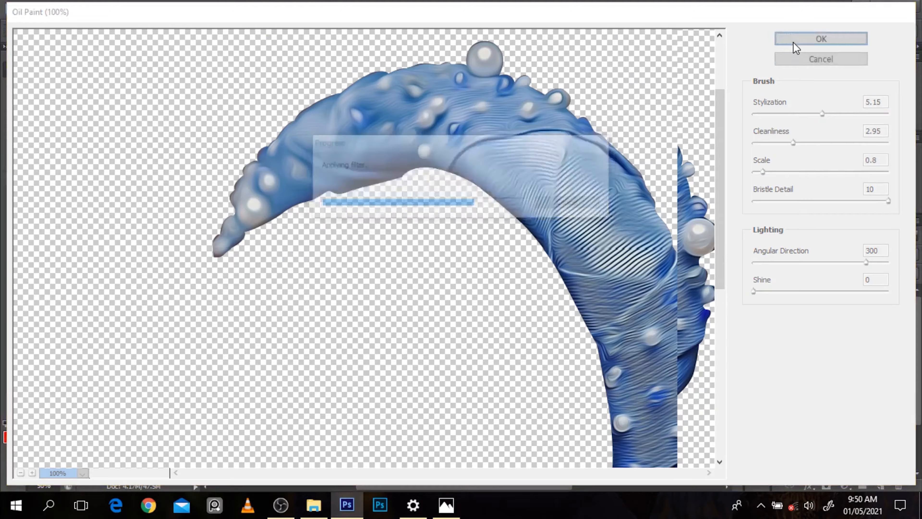
pyautogui.hotkey('ctrl', 's')
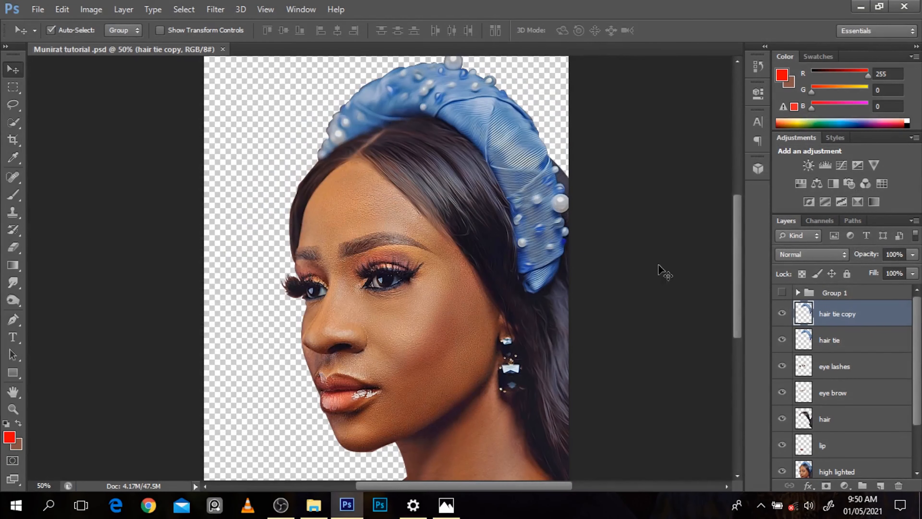
# Open the Oil Paint filter on the "eye brow" layer and enlarge the eyebrows in its preview.
pyautogui.click(376, 246)
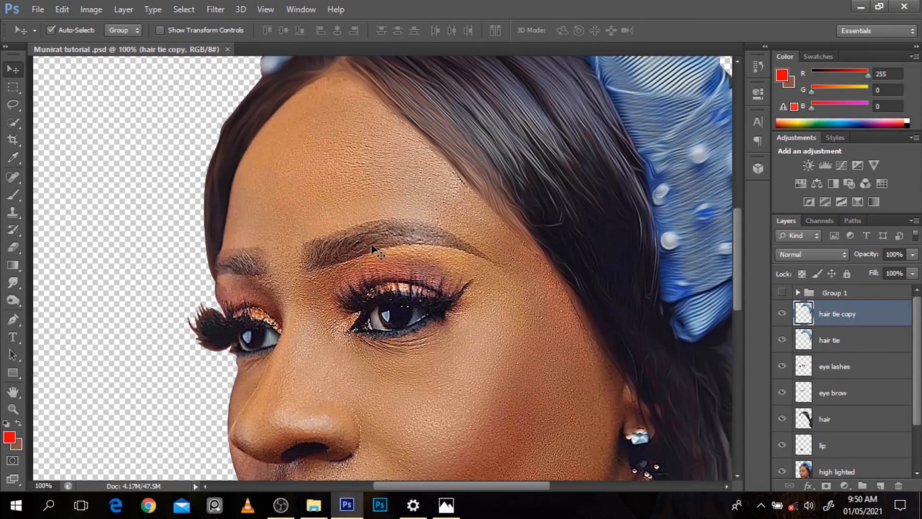
pyautogui.click(371, 247)
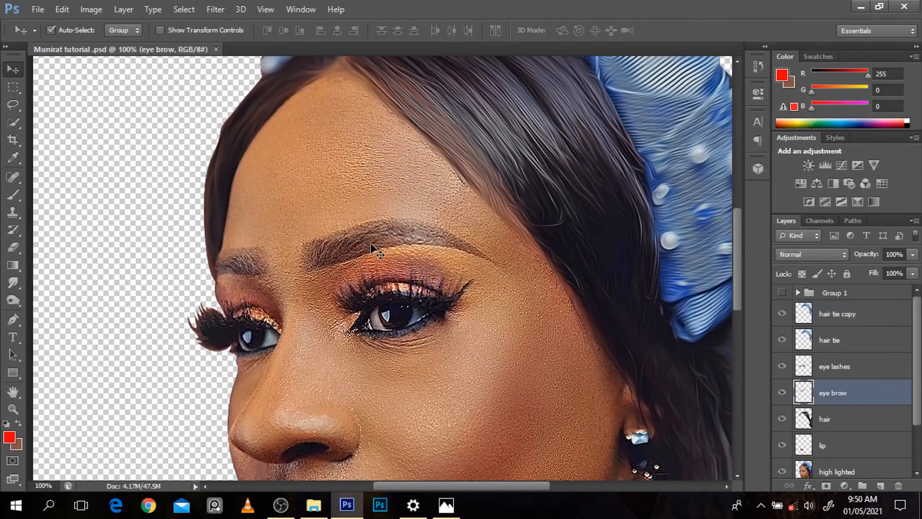
pyautogui.click(216, 10)
pyautogui.click(238, 116)
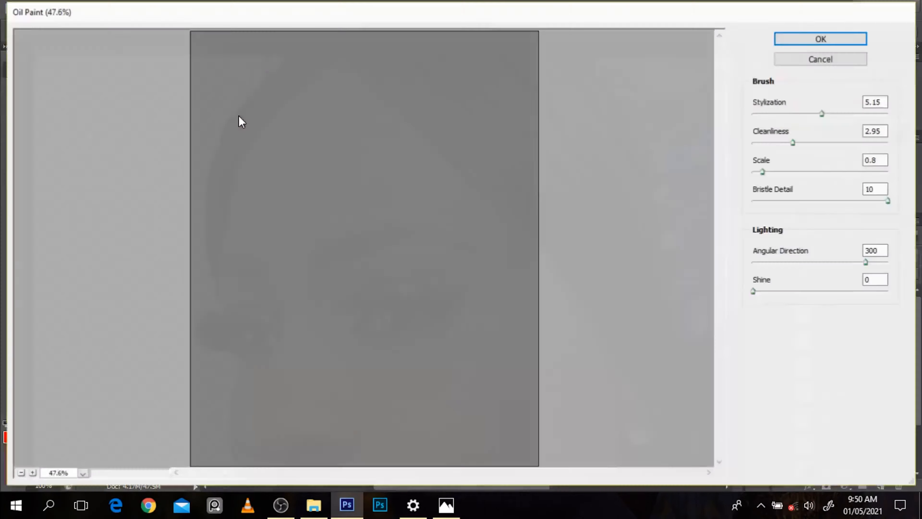
pyautogui.keyDown('ctrl'); pyautogui.click(290, 127); pyautogui.keyUp('ctrl')
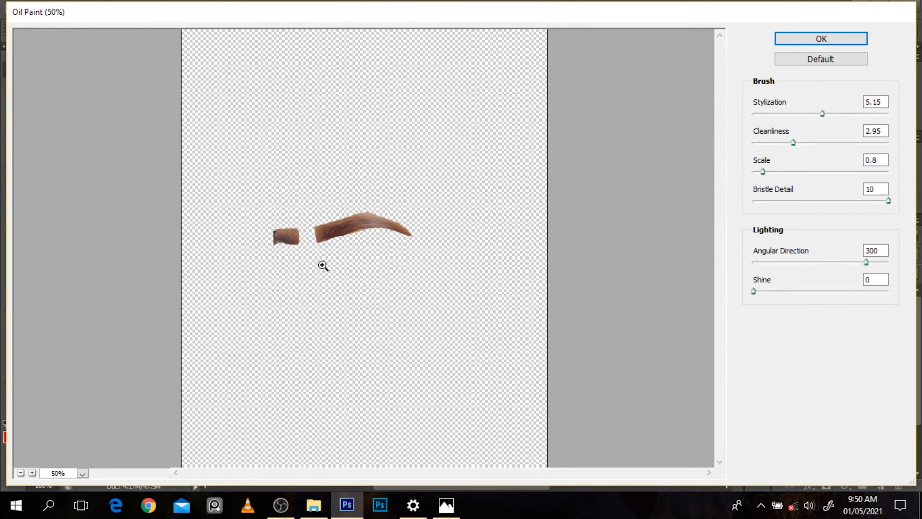
pyautogui.keyDown('ctrl'); pyautogui.click(326, 239); pyautogui.keyUp('ctrl')
pyautogui.keyDown('ctrl'); pyautogui.click(330, 235); pyautogui.keyUp('ctrl')
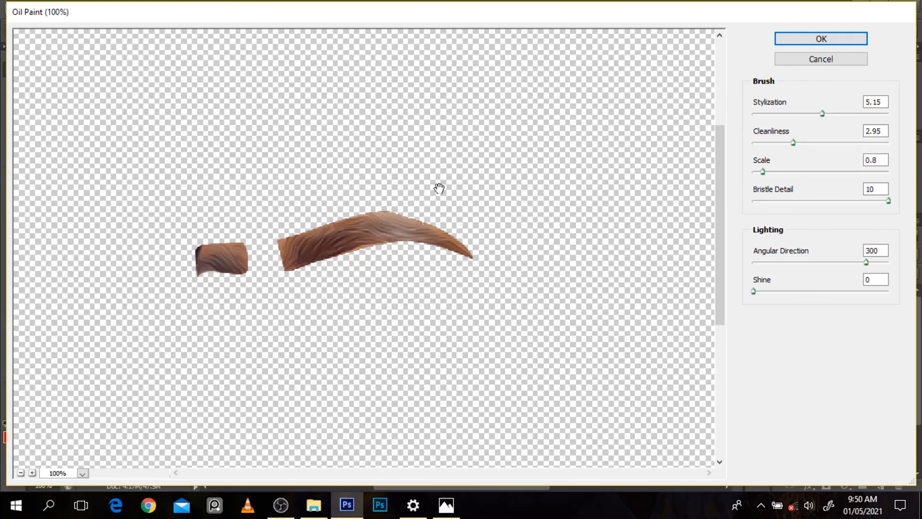
# Set the eyebrows' Oil Paint Stylization to 2.62 and Cleanliness to 2, apply the filter, save, and compare by toggling the layer's visibility.
pyautogui.click(791, 113)
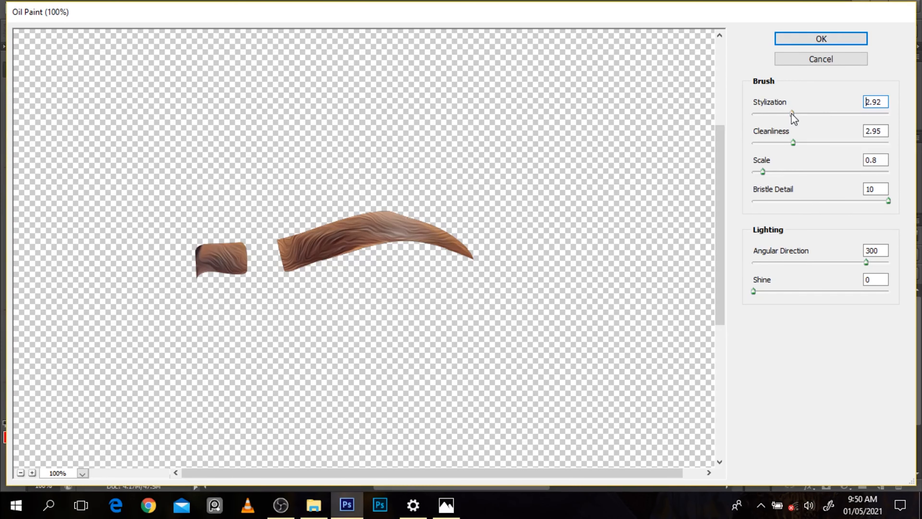
pyautogui.moveTo(787, 112); pyautogui.dragTo(780, 146)
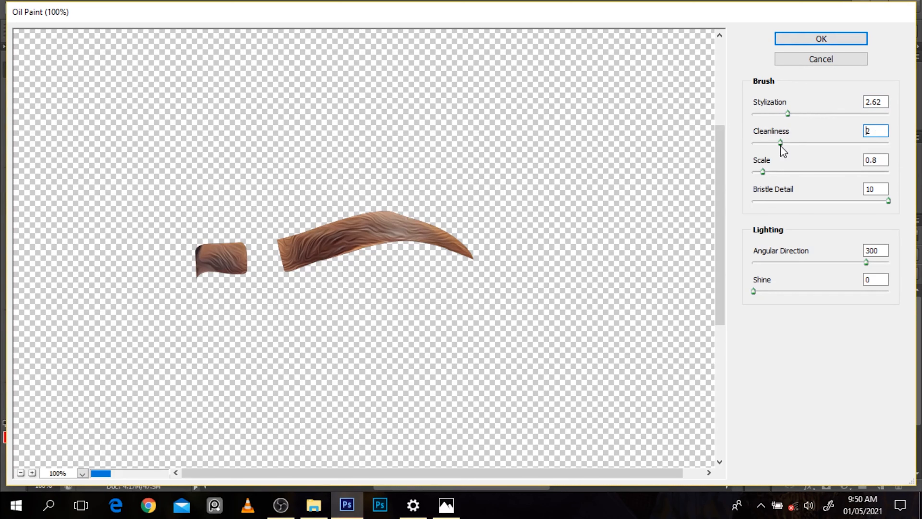
pyautogui.click(808, 39)
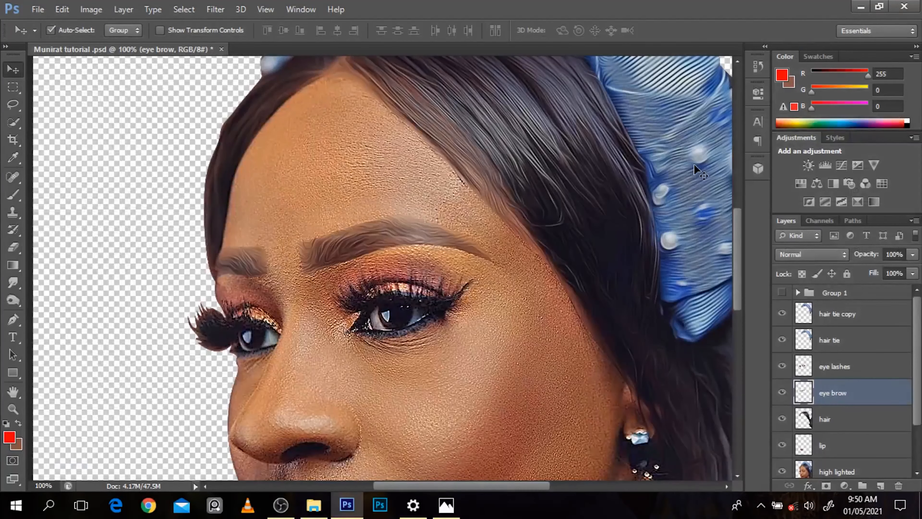
pyautogui.hotkey('ctrl', 's')
pyautogui.click(781, 392)
pyautogui.click(780, 393)
# Duplicate the "eye lashes" layer and open the Oil Paint filter on the copy with an enlarged preview.
pyautogui.click(443, 302)
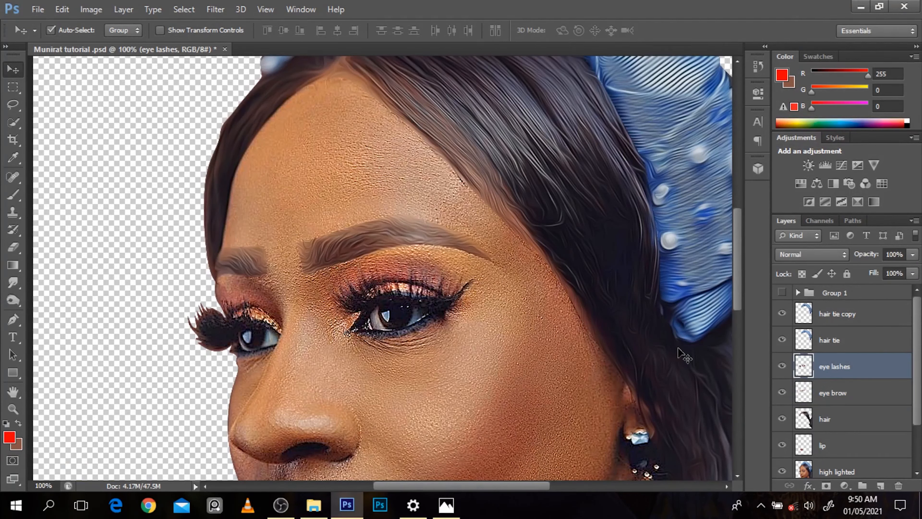
pyautogui.press('p')
pyautogui.keyDown('ctrl'); pyautogui.click(807, 374); pyautogui.keyUp('ctrl')
pyautogui.hotkey('ctrl', 'd')
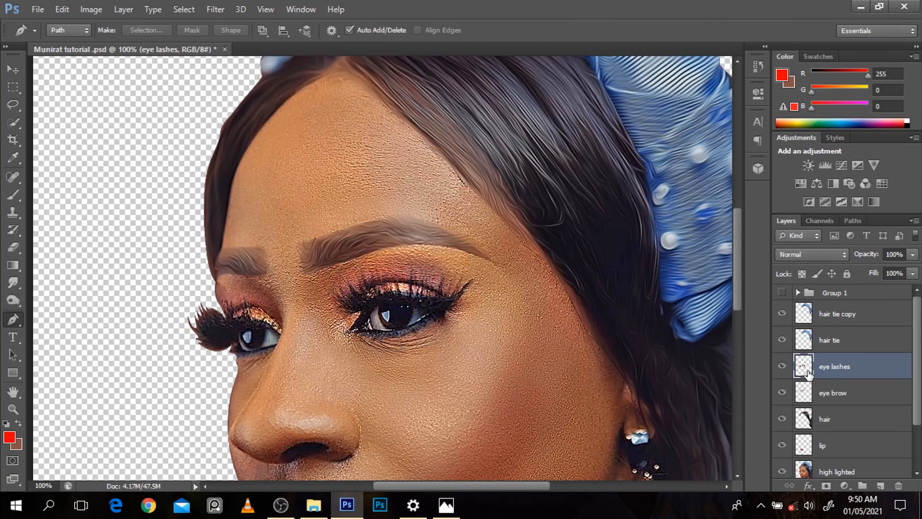
pyautogui.hotkey('ctrl', 'j')
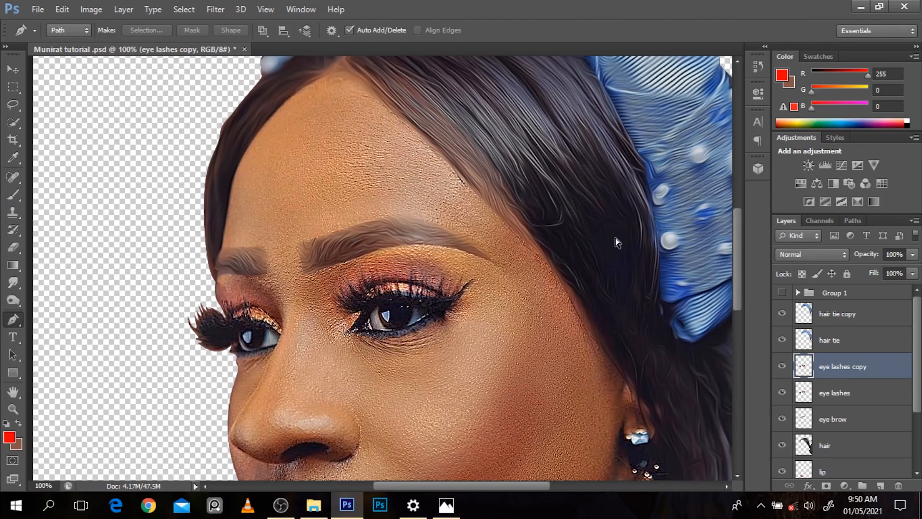
pyautogui.click(214, 8)
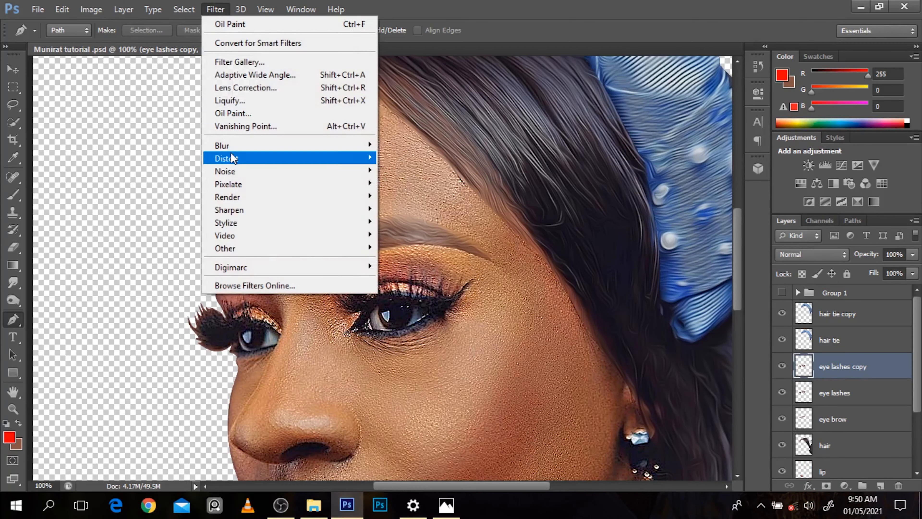
pyautogui.click(229, 112)
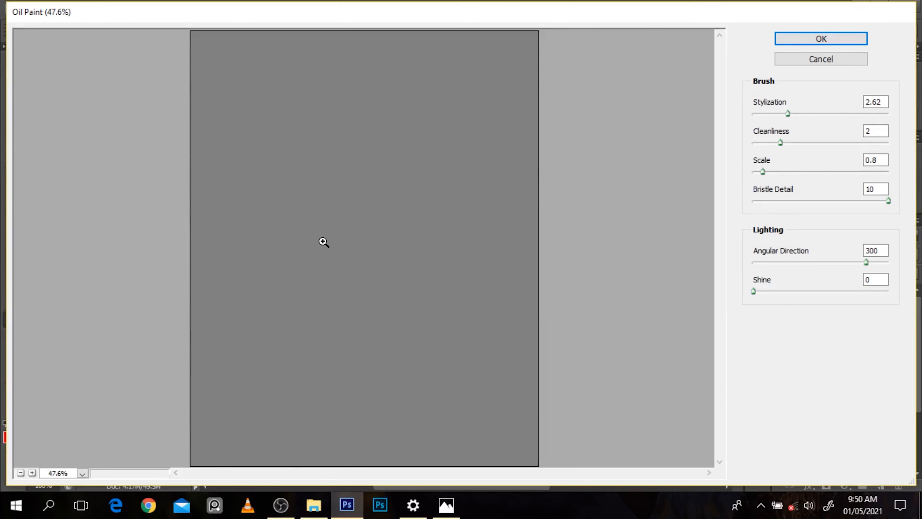
pyautogui.hotkey('ctrl', '+')
pyautogui.keyDown('ctrl'); pyautogui.click(342, 238); pyautogui.keyUp('ctrl')
pyautogui.keyDown('ctrl'); pyautogui.click(352, 280); pyautogui.keyUp('ctrl')
pyautogui.click(722, 214)
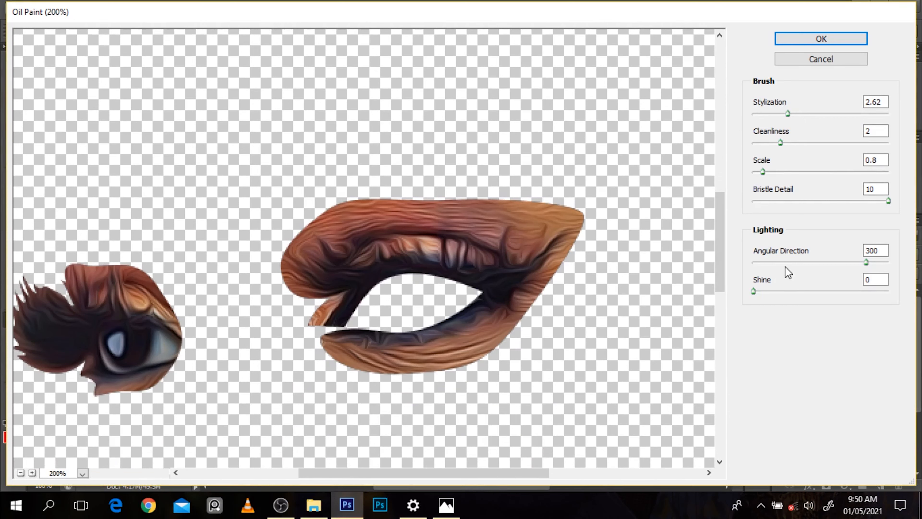
# Apply Oil Paint to the eyelashes copy with Stylization 2.62 and Cleanliness 1.6, and save the document.
pyautogui.moveTo(777, 138); pyautogui.dragTo(788, 114)
pyautogui.click(775, 142)
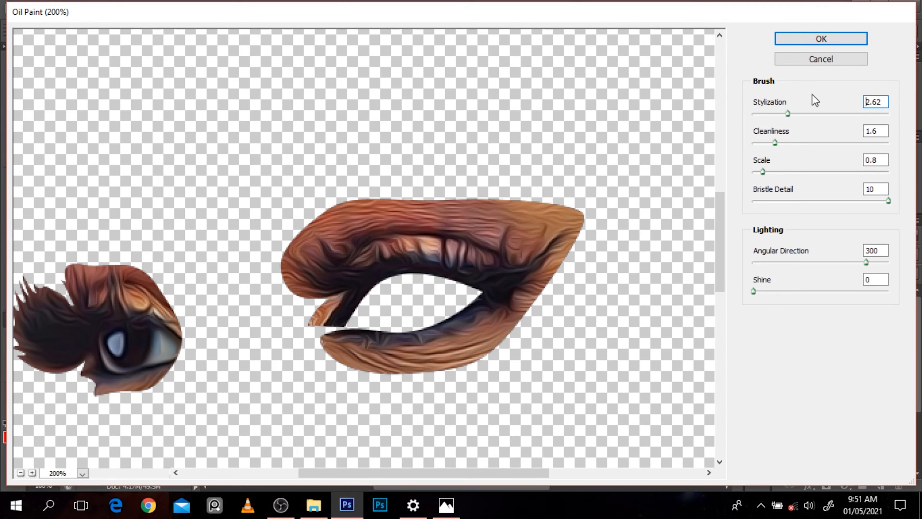
pyautogui.click(798, 41)
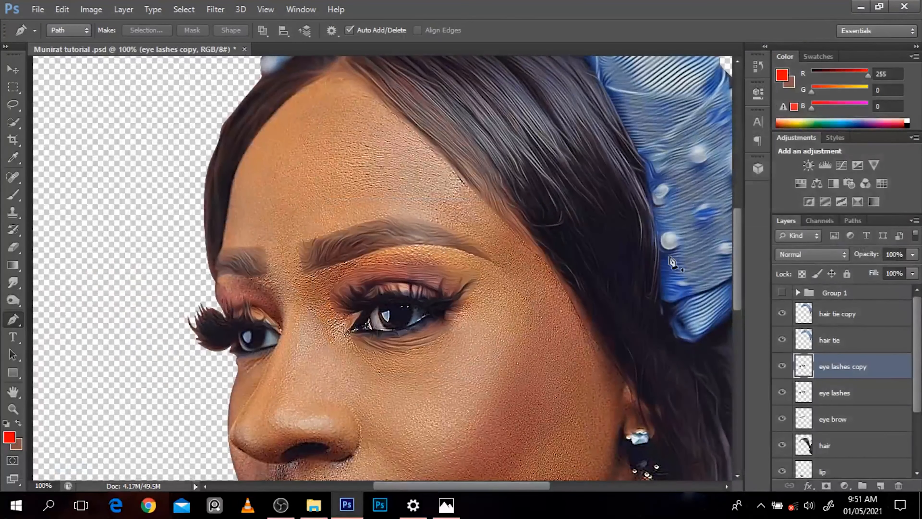
pyautogui.keyDown('alt'); pyautogui.click(588, 251); pyautogui.keyUp('alt')
pyautogui.hotkey('ctrl', 's')
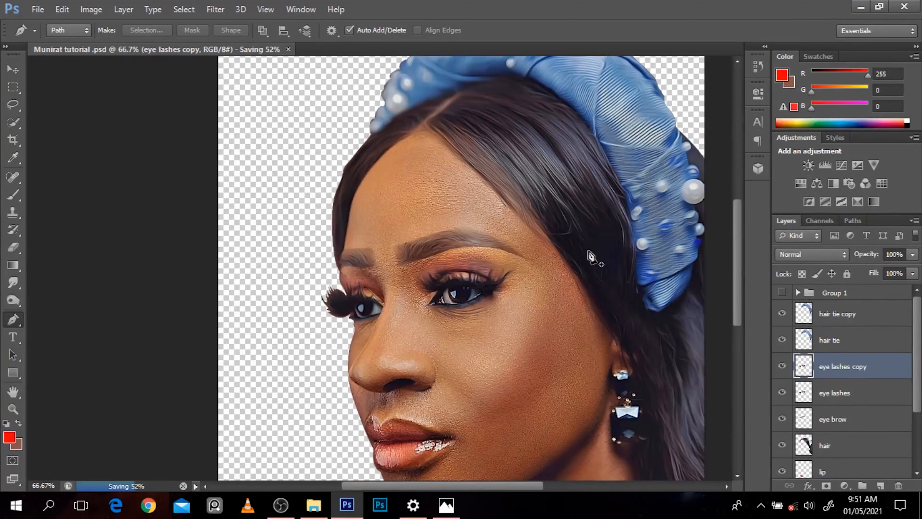
# Duplicate the "lip" layer and open the Oil Paint filter on the copy with the lips enlarged in the preview.
pyautogui.press('v')
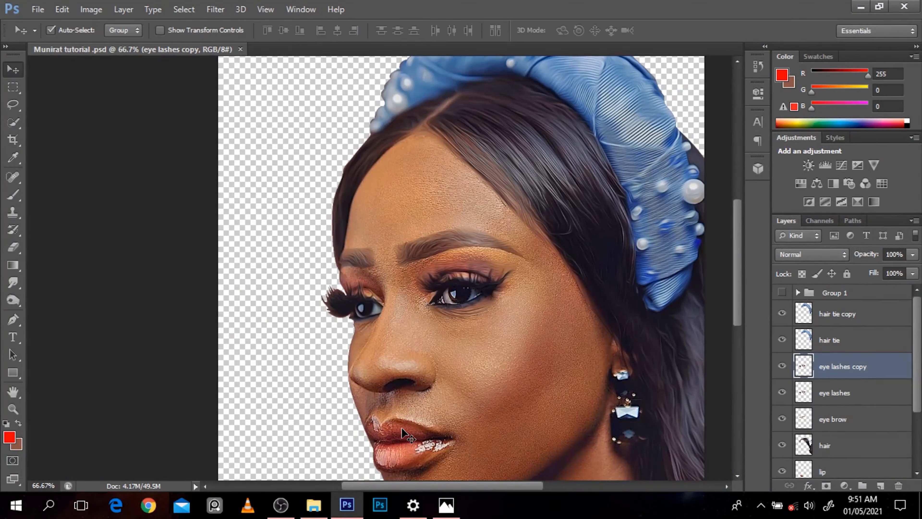
pyautogui.click(401, 427)
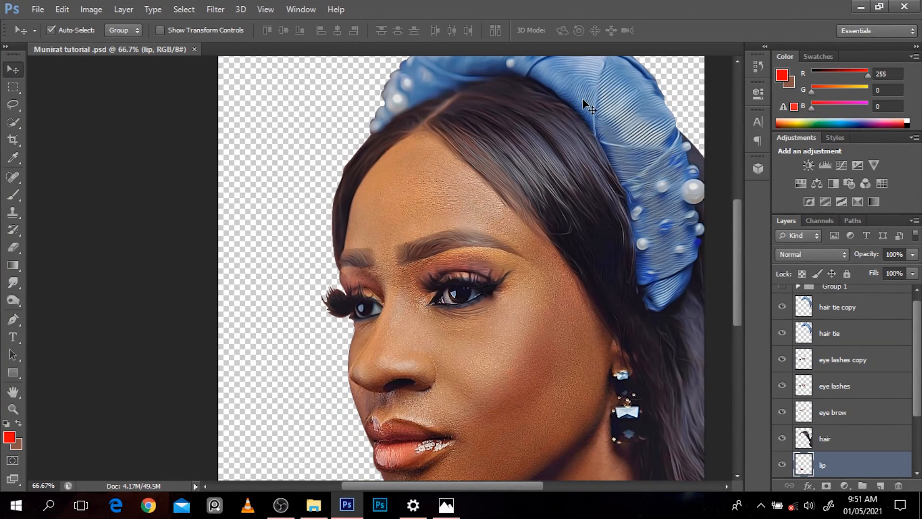
pyautogui.hotkey('ctrl', 'j')
pyautogui.click(215, 9)
pyautogui.click(234, 117)
pyautogui.keyDown('ctrl'); pyautogui.click(300, 277); pyautogui.keyUp('ctrl')
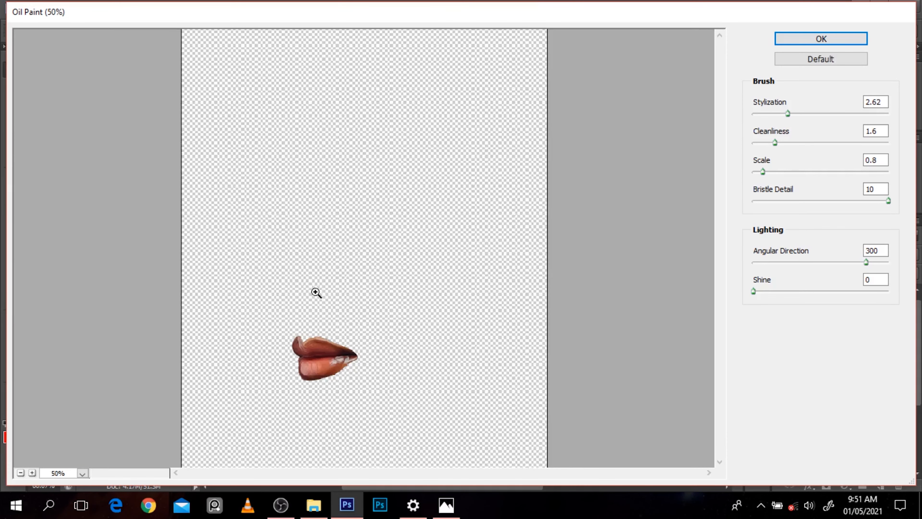
pyautogui.keyDown('ctrl'); pyautogui.click(319, 395); pyautogui.keyUp('ctrl')
pyautogui.keyDown('ctrl'); pyautogui.click(253, 236); pyautogui.keyUp('ctrl')
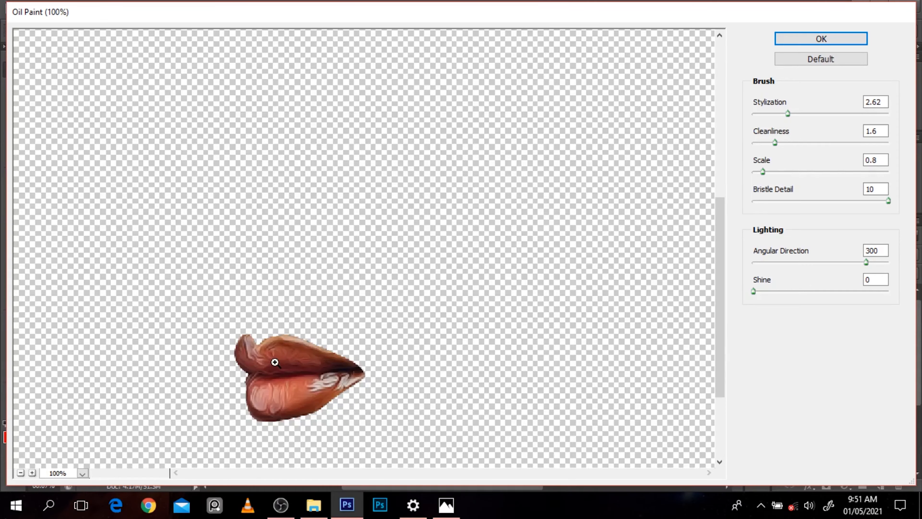
pyautogui.keyDown('ctrl'); pyautogui.click(270, 384); pyautogui.keyUp('ctrl')
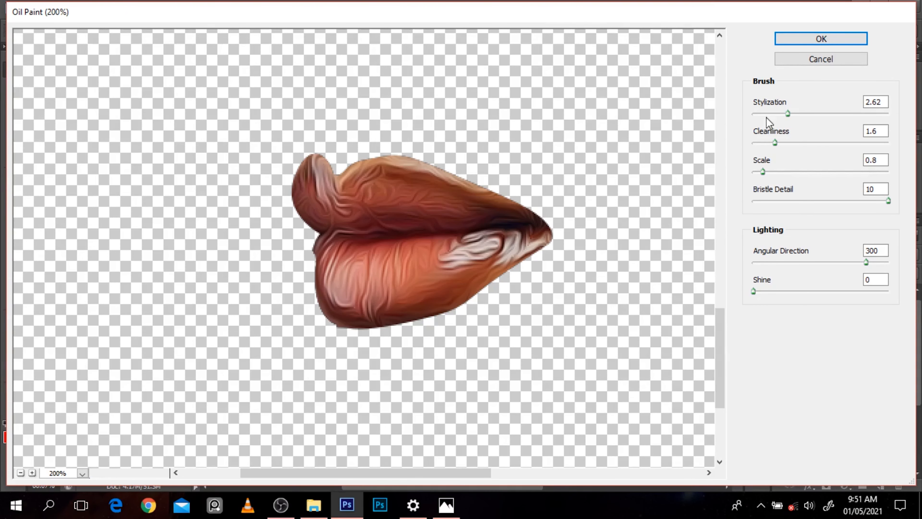
# Set the lip copy's Oil Paint Stylization to 1.68 and Cleanliness to 0.95, apply the filter, and save the document.
pyautogui.click(766, 113)
pyautogui.moveTo(766, 112); pyautogui.dragTo(768, 147)
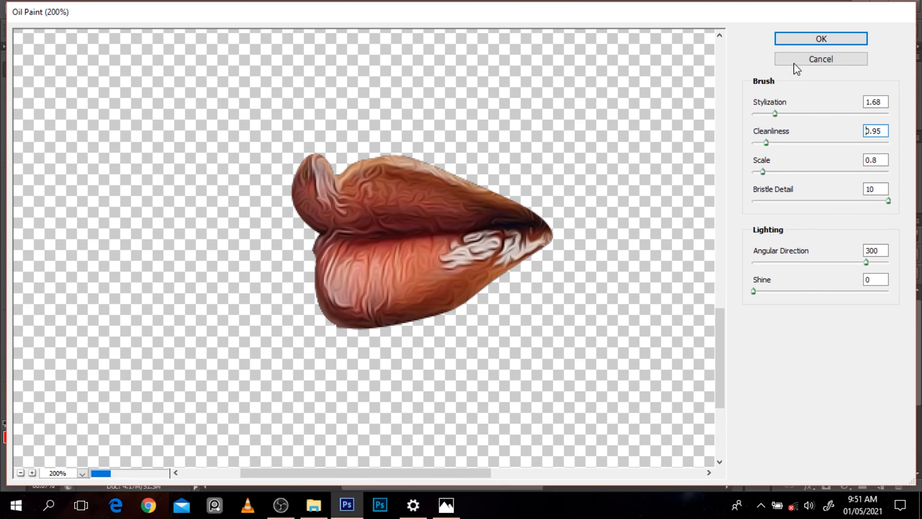
pyautogui.click(786, 42)
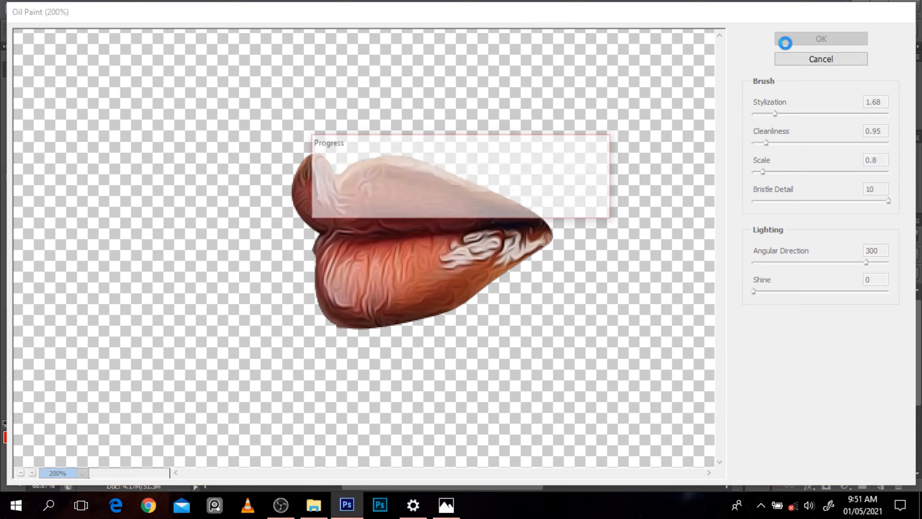
pyautogui.hotkey('ctrl', 's')
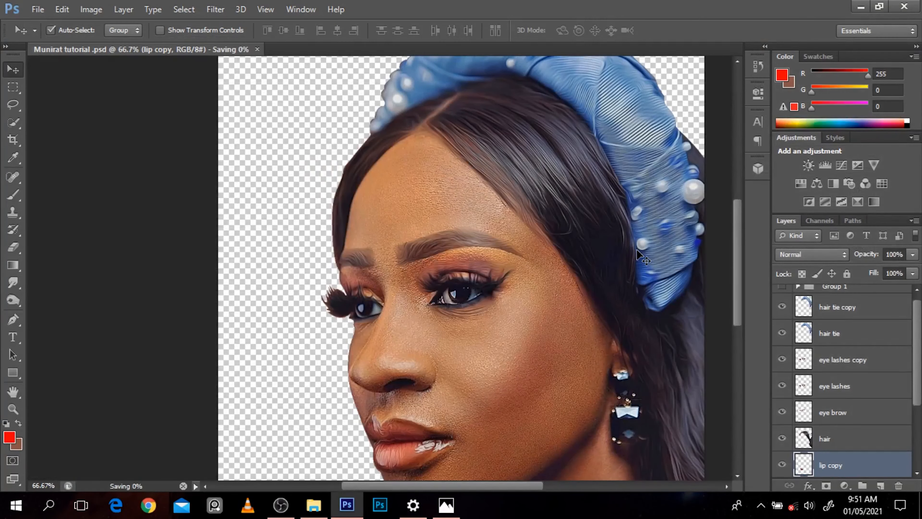
# Outline the earring with the Pen tool, convert the path to a selection, and save the document.
pyautogui.moveTo(741, 268); pyautogui.dragTo(741, 319)
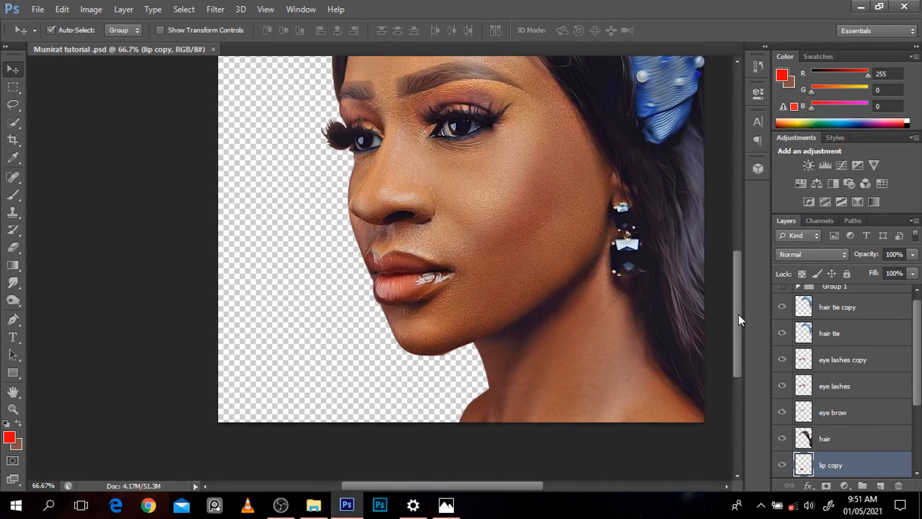
pyautogui.press('p')
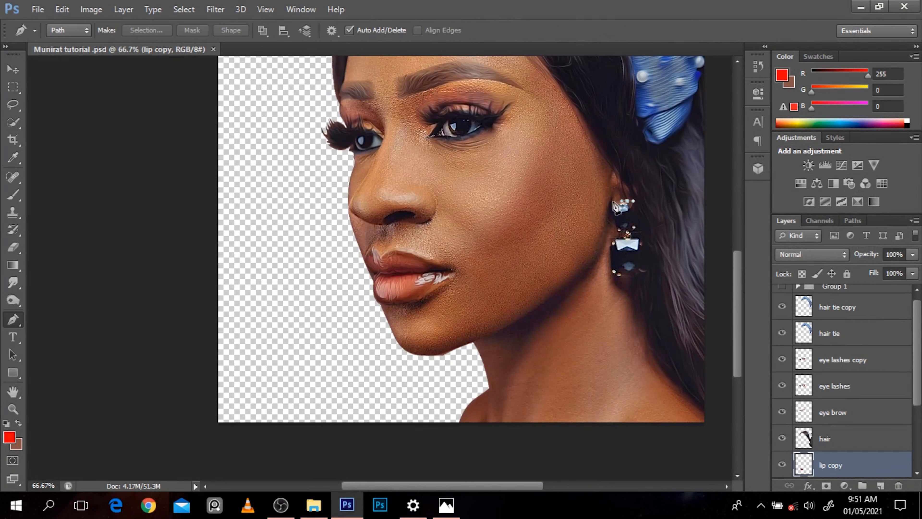
pyautogui.click(613, 201)
pyautogui.moveTo(622, 283); pyautogui.dragTo(648, 267)
pyautogui.moveTo(645, 221); pyautogui.dragTo(630, 202)
pyautogui.hotkey('ctrl', 'Return')
pyautogui.hotkey('ctrl', 's')
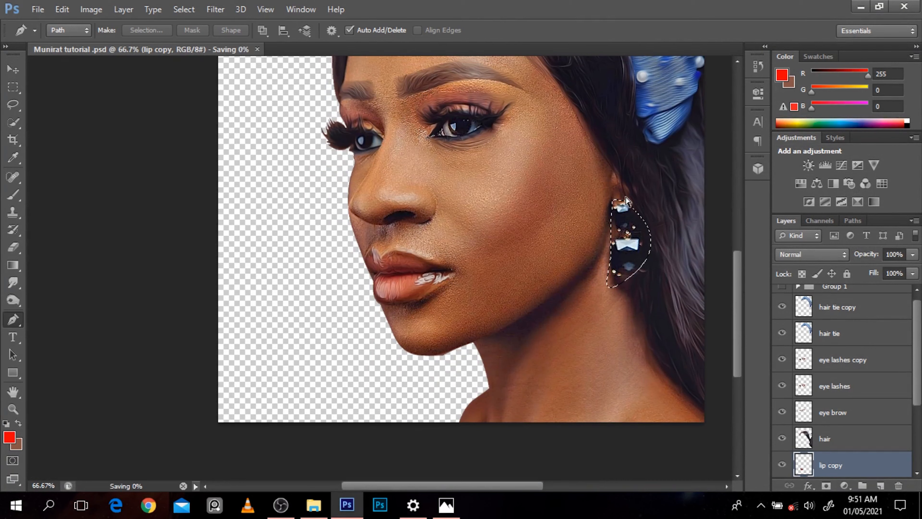
# Reapply the last Oil Paint filter to the selected earring on the "high lighted" layer and save the document.
pyautogui.click(219, 9)
pyautogui.click(218, 21)
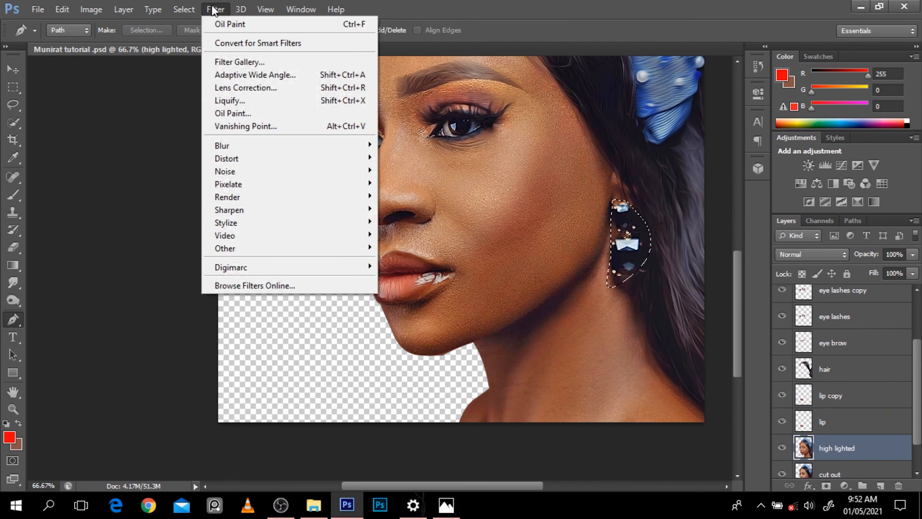
pyautogui.click(218, 20)
pyautogui.click(216, 10)
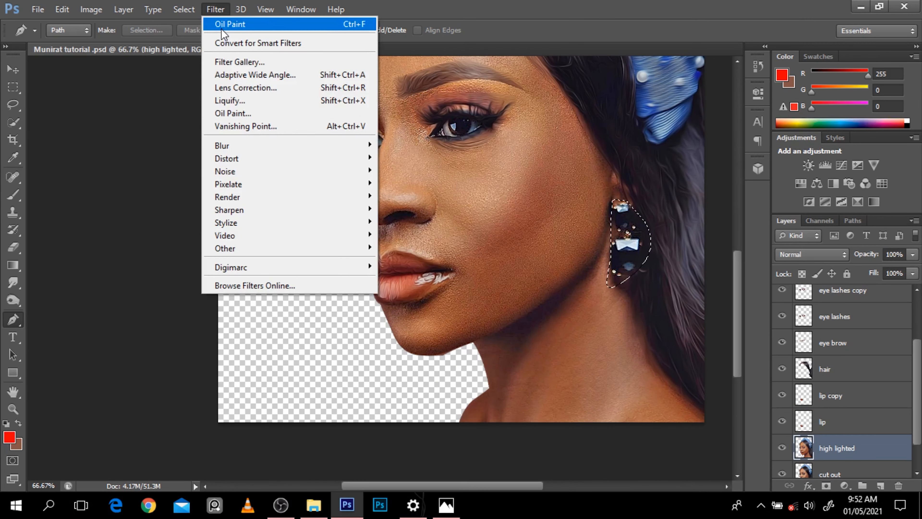
pyautogui.click(221, 28)
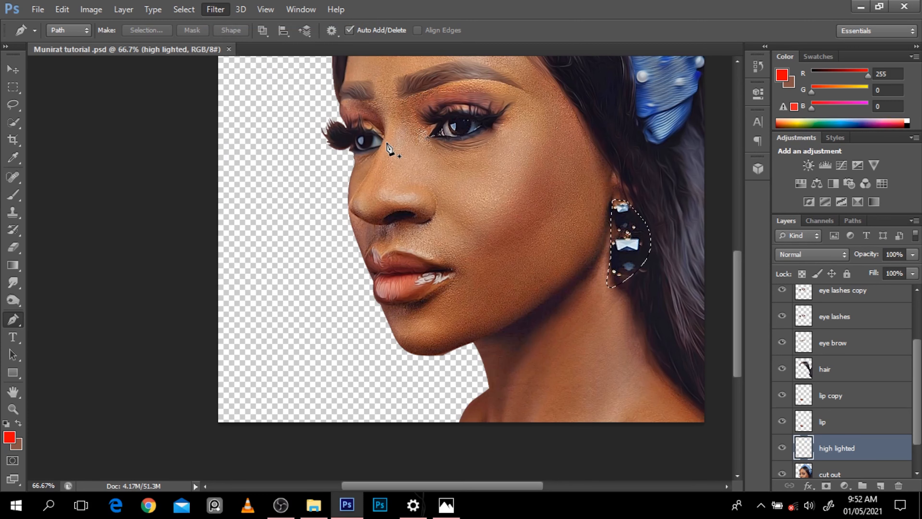
pyautogui.hotkey('ctrl', 's')
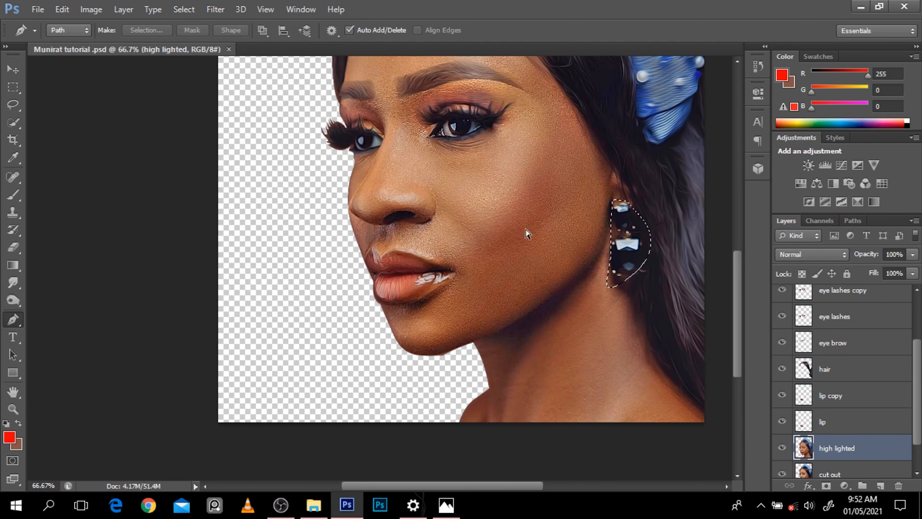